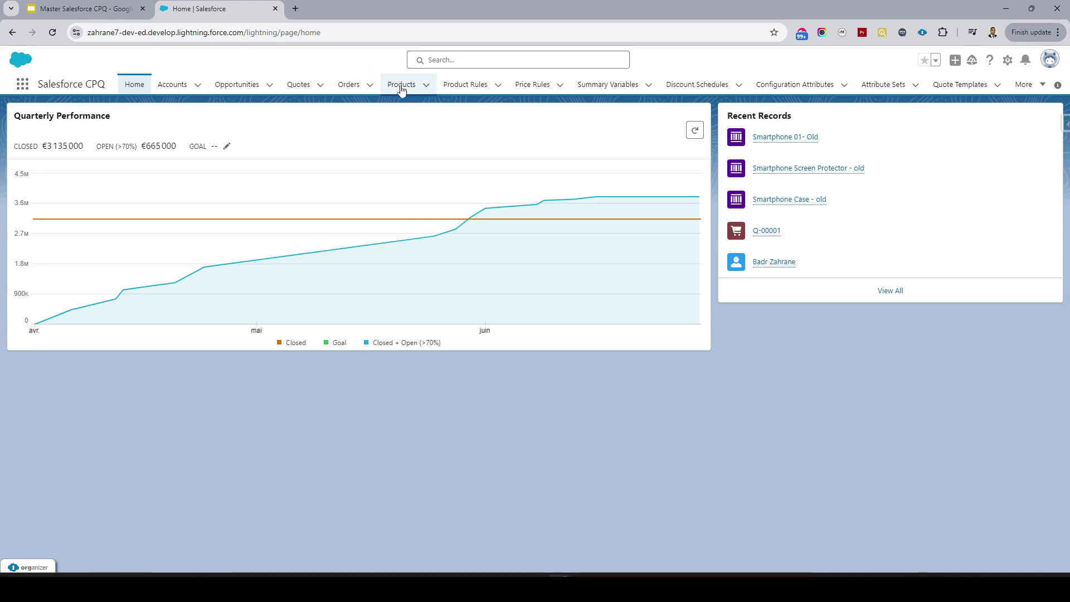
Create and save a new active product named Smartphone 01
{"action": "left_click", "coordinate": [401, 87]}
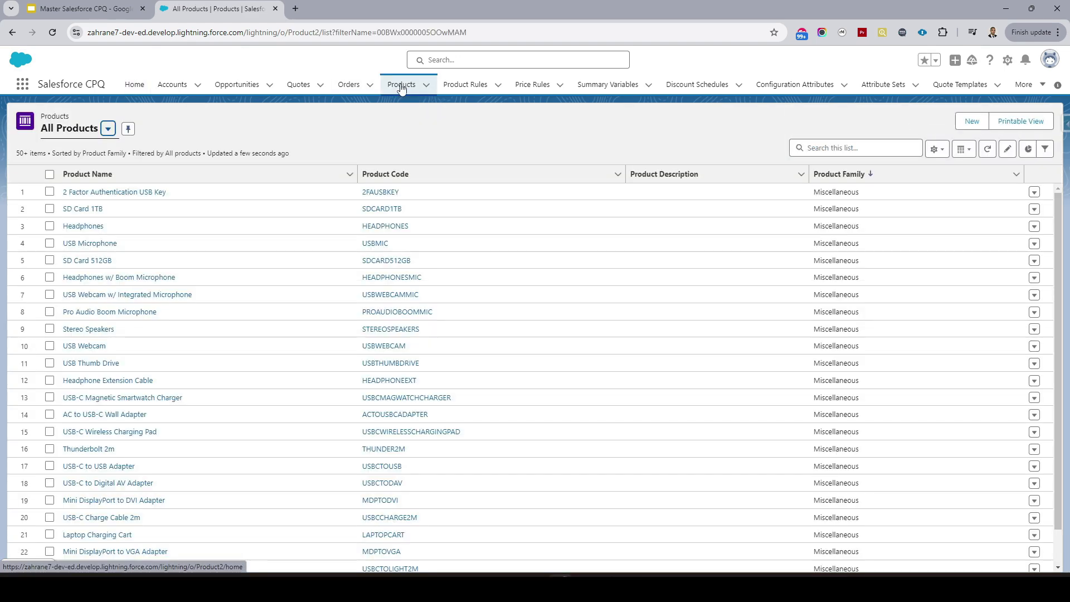
{"action": "left_click", "coordinate": [975, 122]}
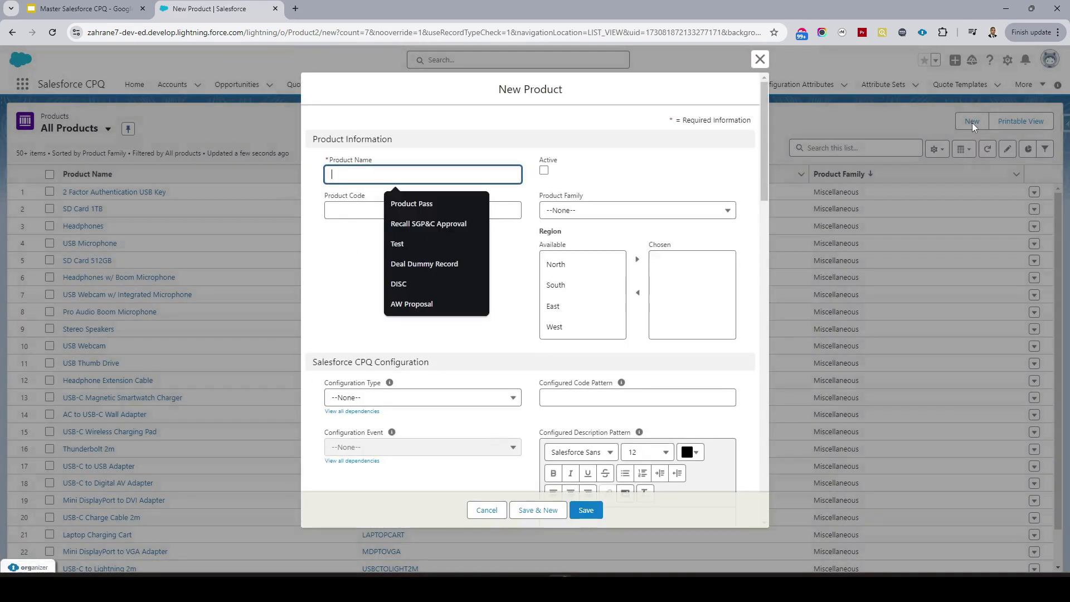
{"action": "left_click", "coordinate": [402, 181]}
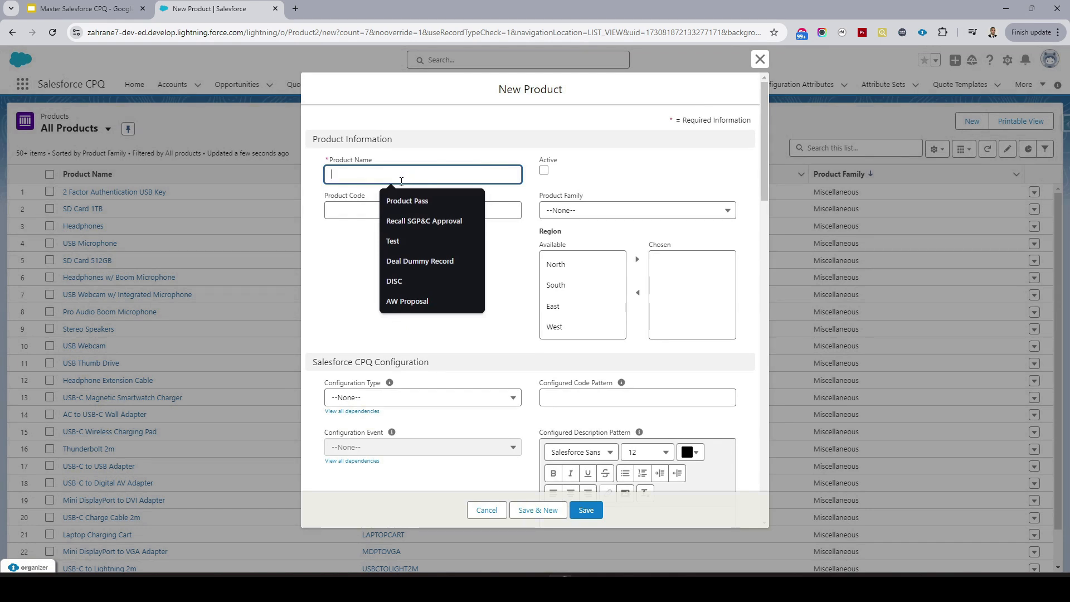
{"action": "type", "text": "Smar"}
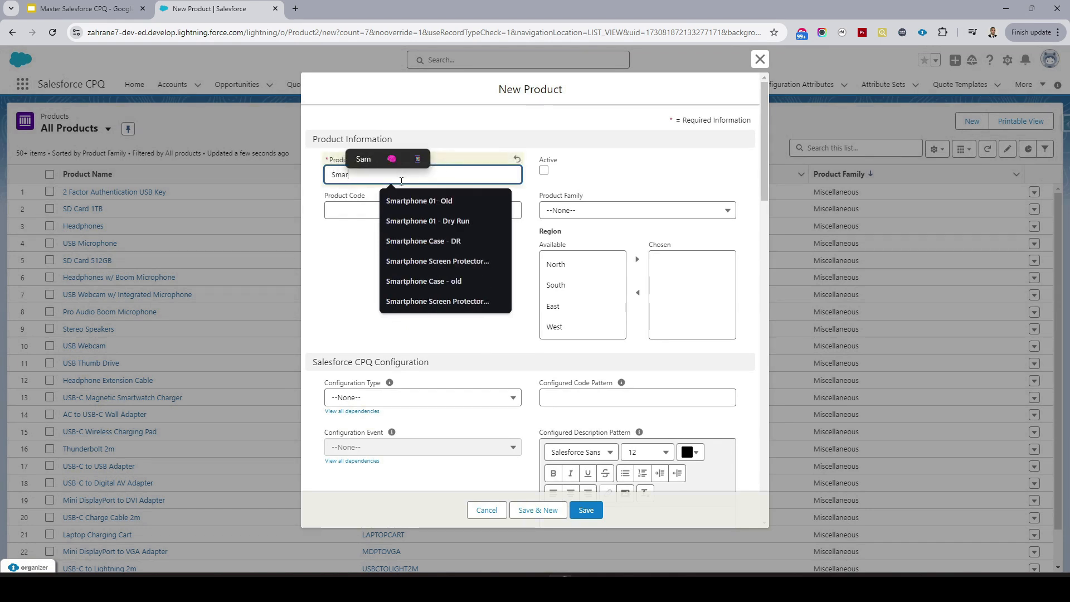
{"action": "type", "text": "tphone 01"}
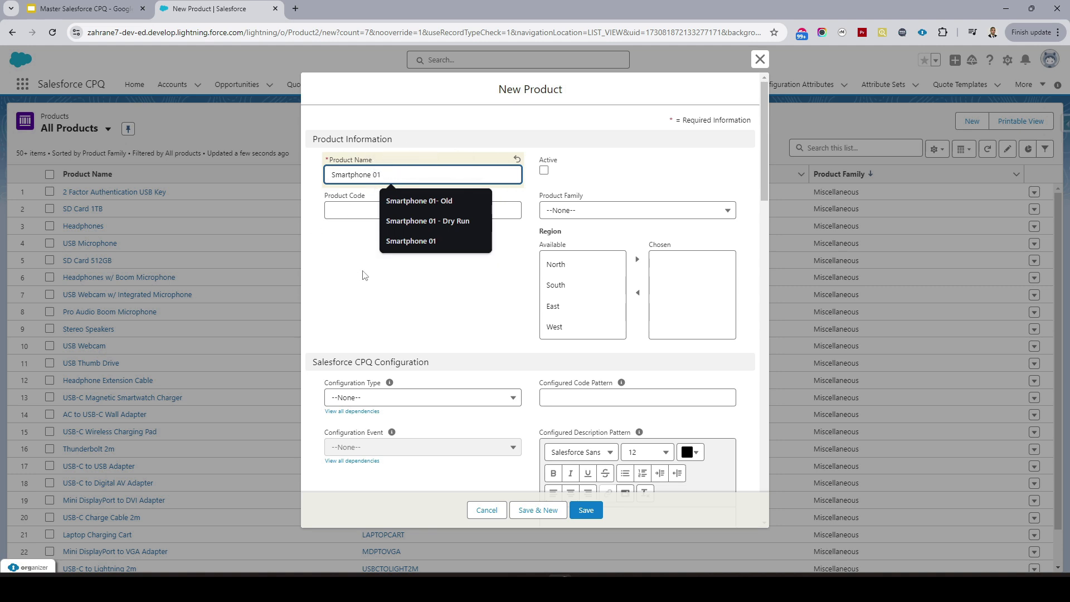
{"action": "left_click", "coordinate": [366, 288]}
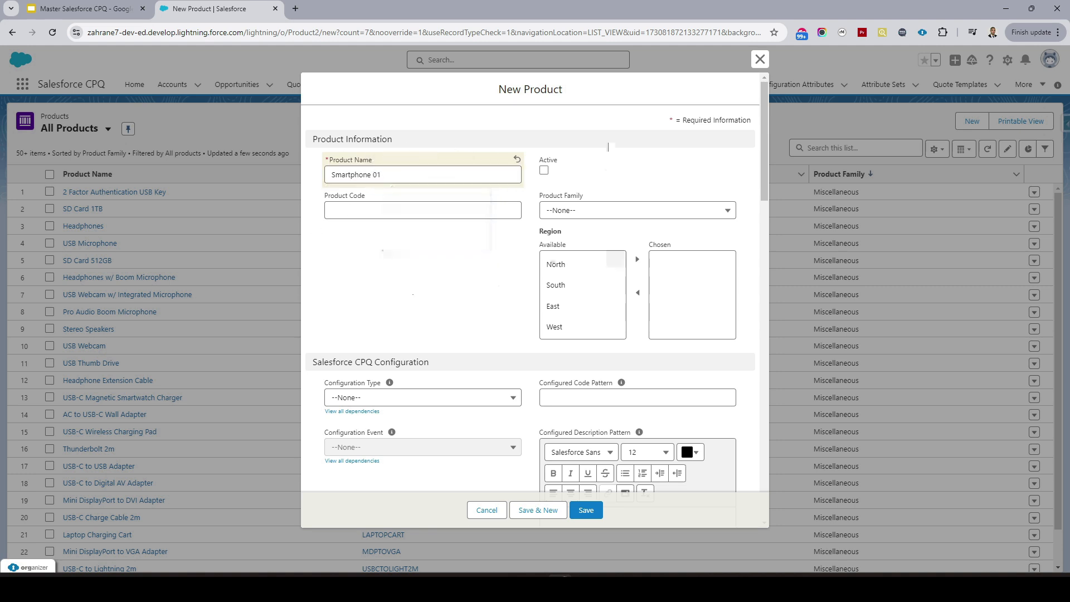
{"action": "left_click", "coordinate": [546, 171]}
{"action": "left_click", "coordinate": [586, 510]}
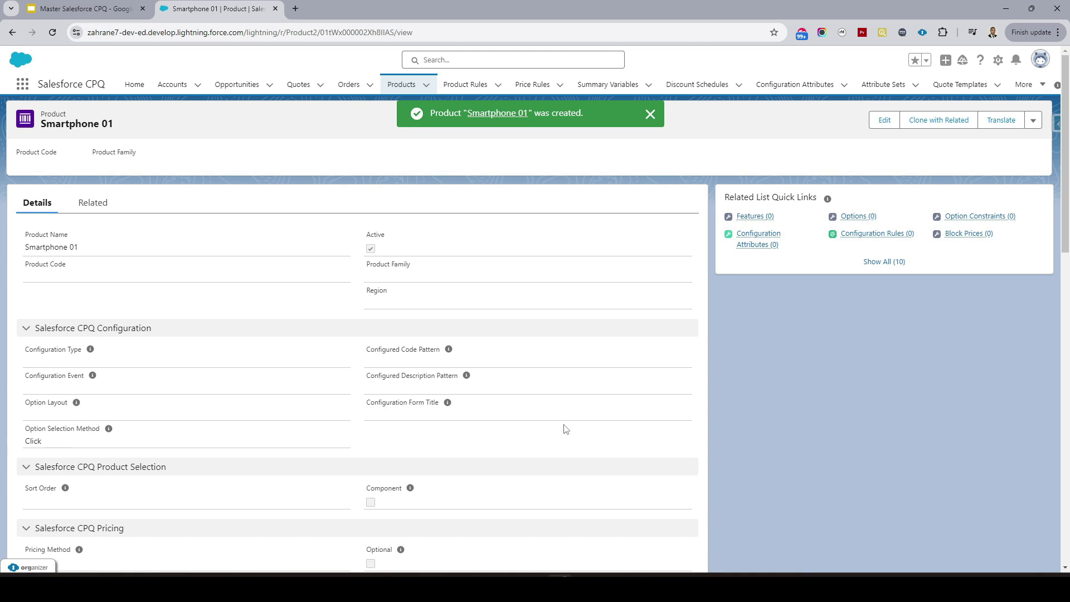
Add a Standard Price Book entry with a list price of 100 to the Smartphone 01 product
{"action": "scroll", "coordinate": [262, 311], "scroll_direction": "down", "scroll_amount": 3}
{"action": "scroll", "coordinate": [259, 309], "scroll_direction": "up", "scroll_amount": 3}
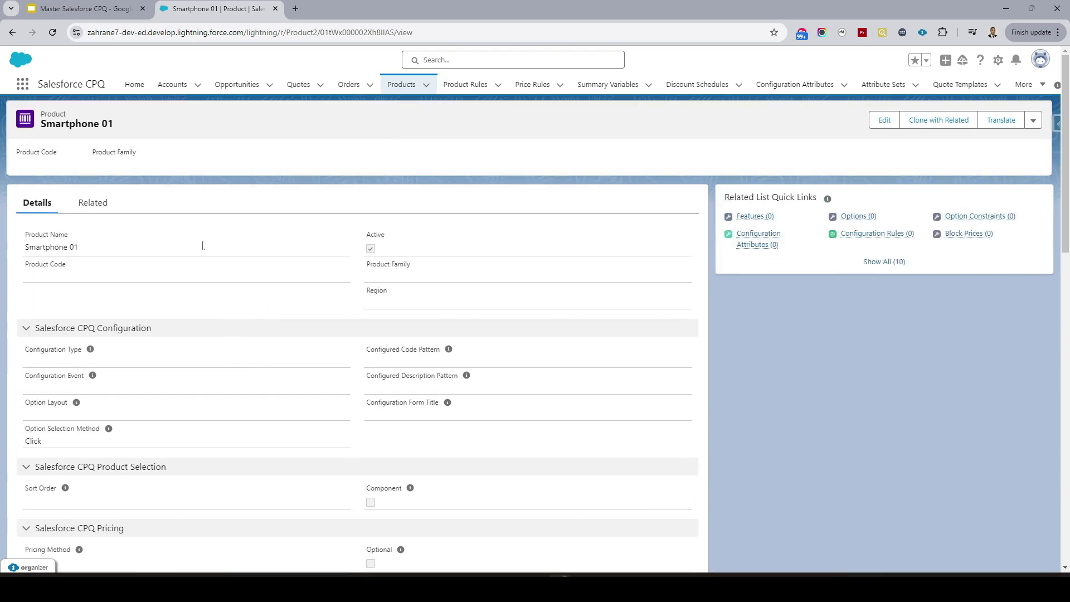
{"action": "left_click", "coordinate": [96, 204]}
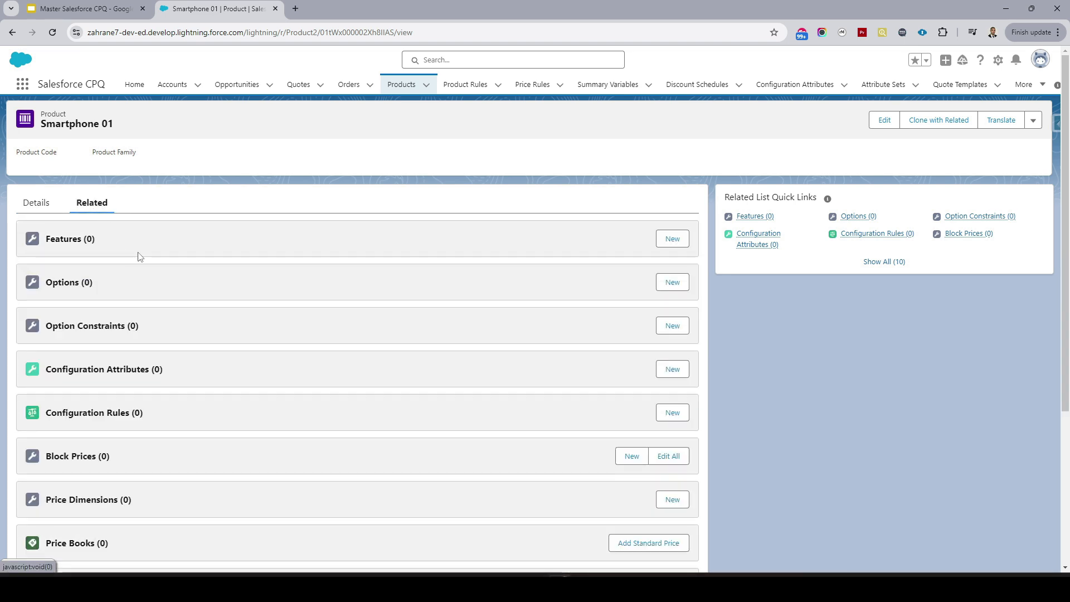
{"action": "scroll", "coordinate": [139, 257], "scroll_direction": "down", "scroll_amount": 2}
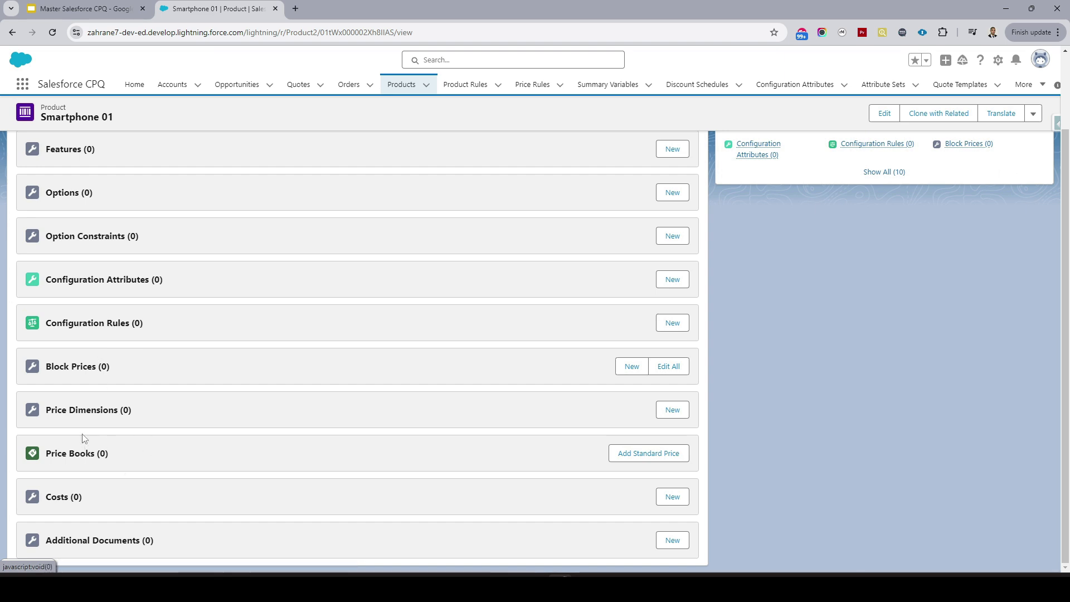
{"action": "left_click", "coordinate": [636, 451]}
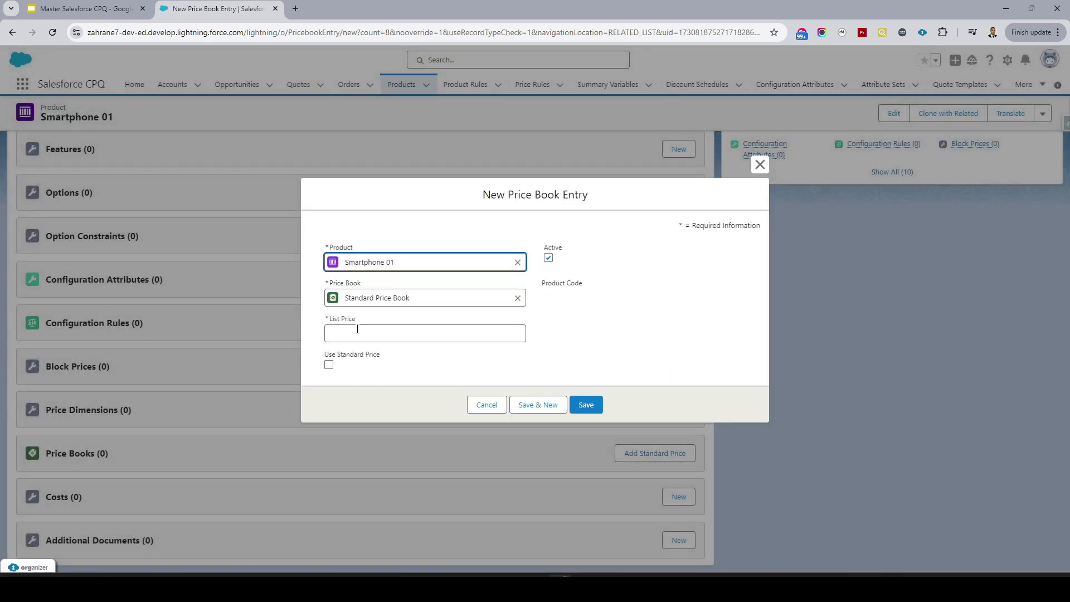
{"action": "left_click", "coordinate": [350, 335]}
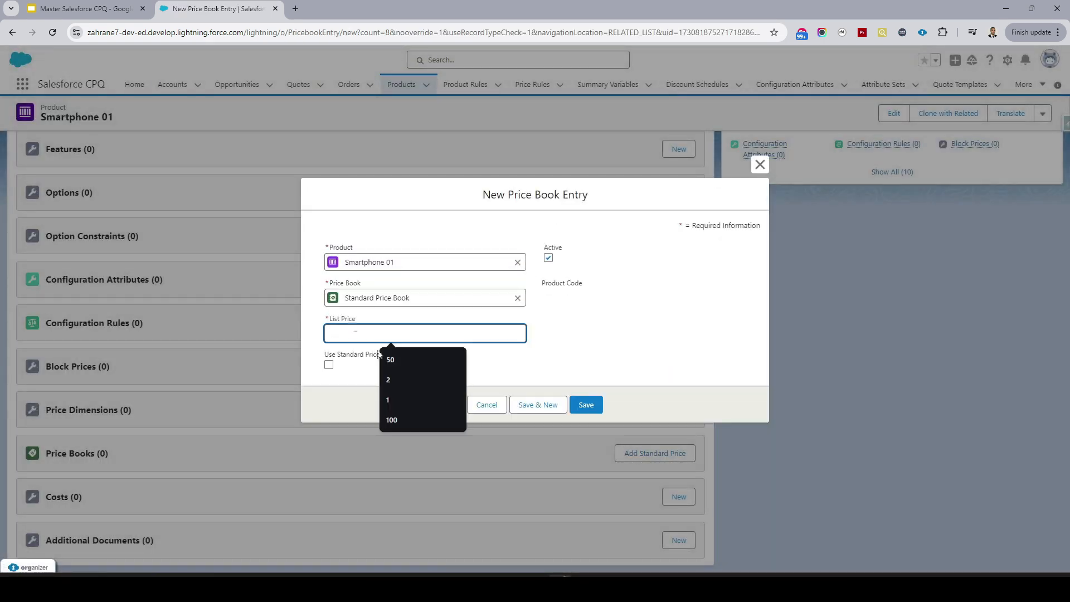
{"action": "left_click", "coordinate": [420, 420]}
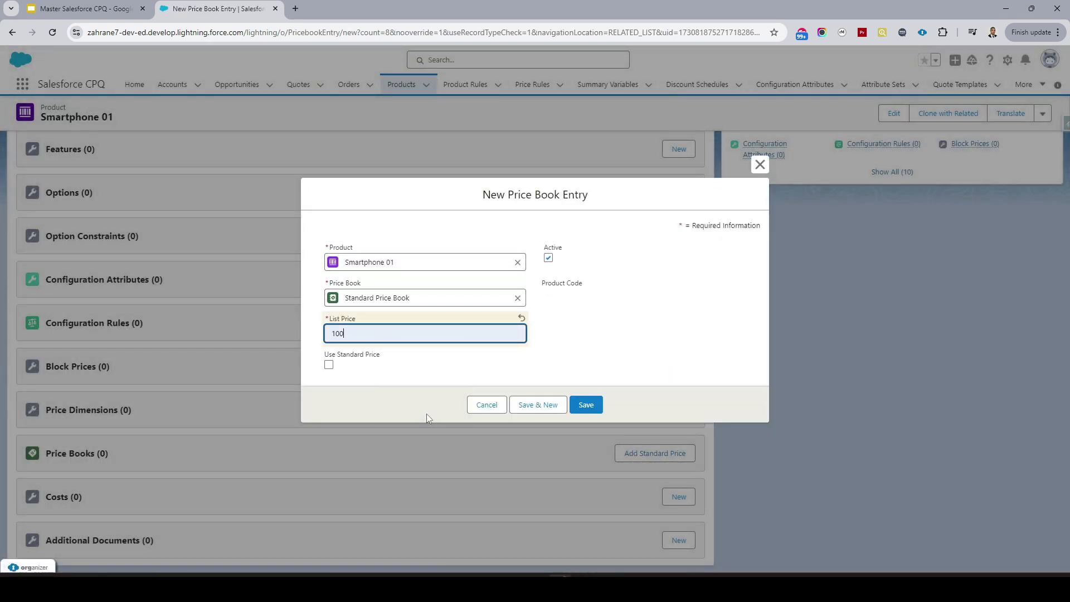
{"action": "left_click", "coordinate": [588, 405]}
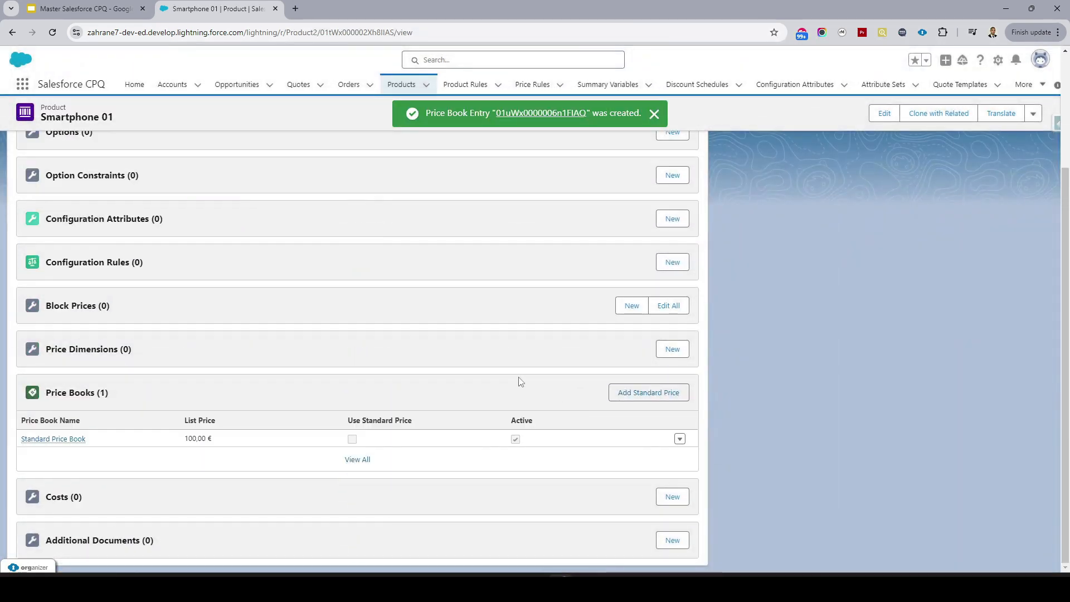
Duplicate the Smartphone 01 browser tab twice and return to the first duplicate
{"action": "scroll", "coordinate": [502, 374], "scroll_direction": "up", "scroll_amount": 3}
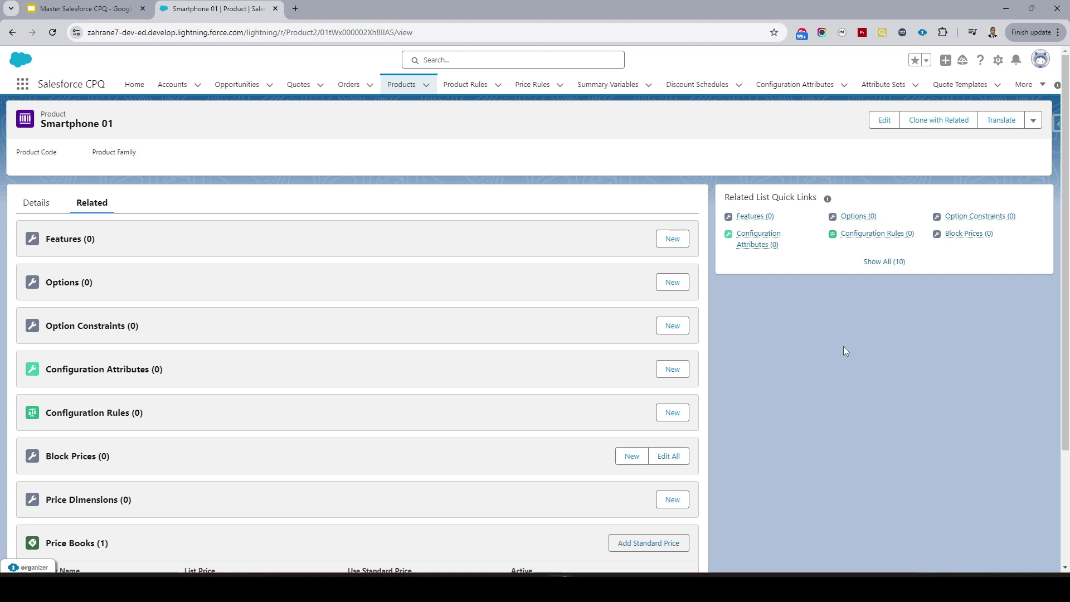
{"action": "right_click", "coordinate": [265, 4]}
{"action": "left_click", "coordinate": [313, 104]}
{"action": "right_click", "coordinate": [363, 12]}
{"action": "key", "text": "Escape"}
{"action": "left_click", "coordinate": [414, 117]}
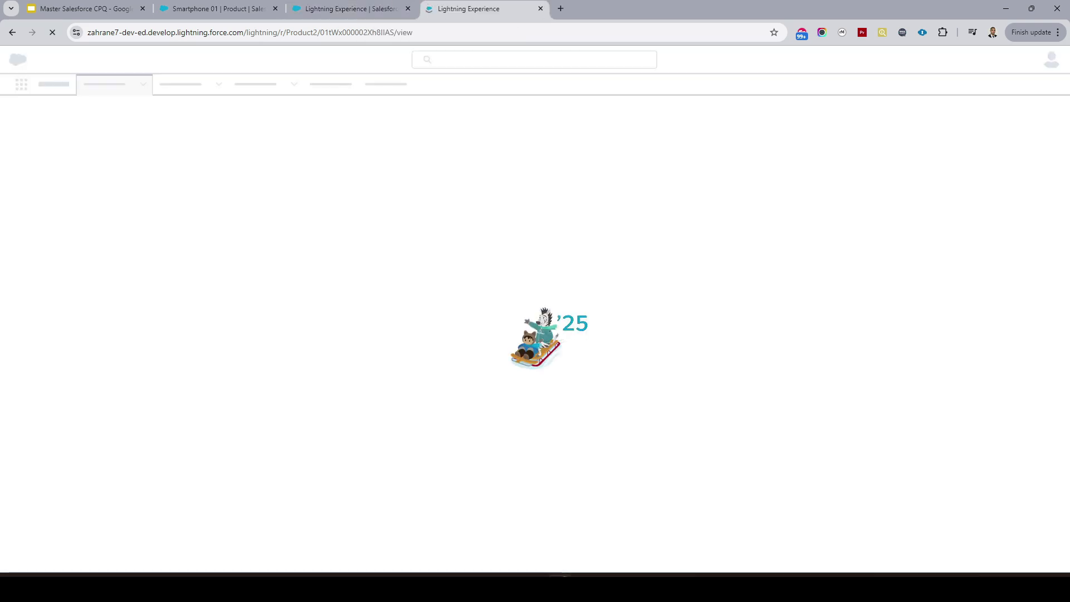
{"action": "key", "text": "ctrl+shift+Tab"}
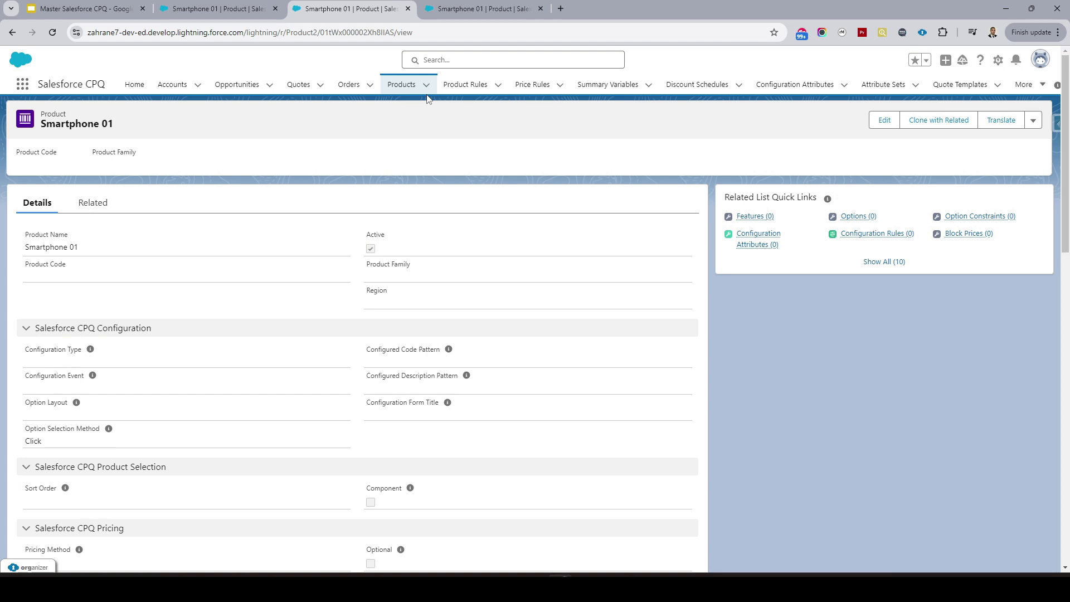
Create and save a new active product named Smartphone Screen Protector
{"action": "left_click", "coordinate": [426, 84]}
{"action": "left_click", "coordinate": [416, 107]}
{"action": "left_click", "coordinate": [409, 171]}
{"action": "type", "text": "Smart"}
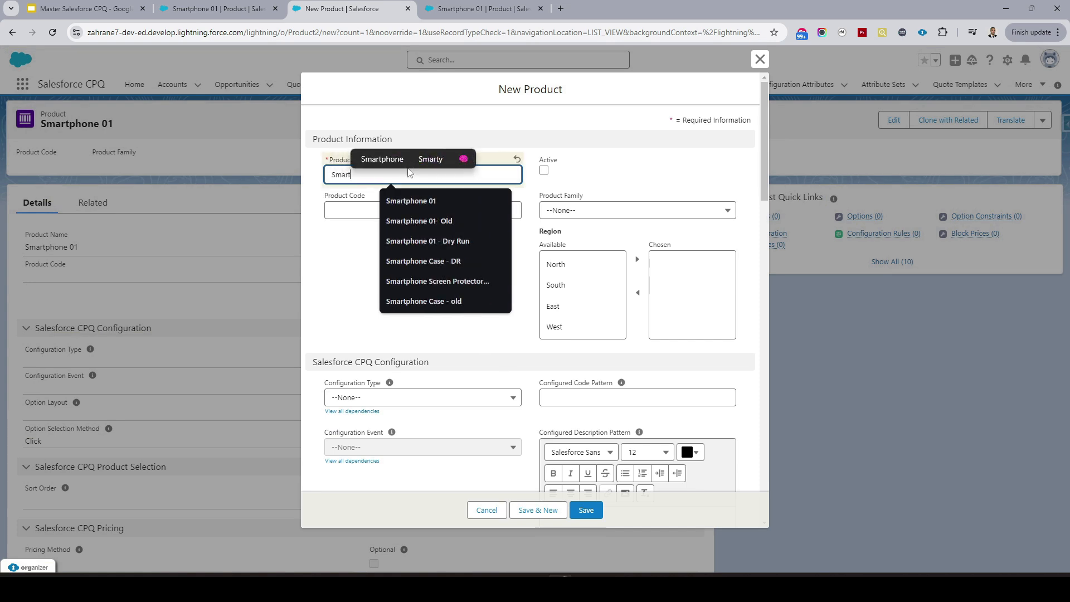
{"action": "type", "text": "phone "}
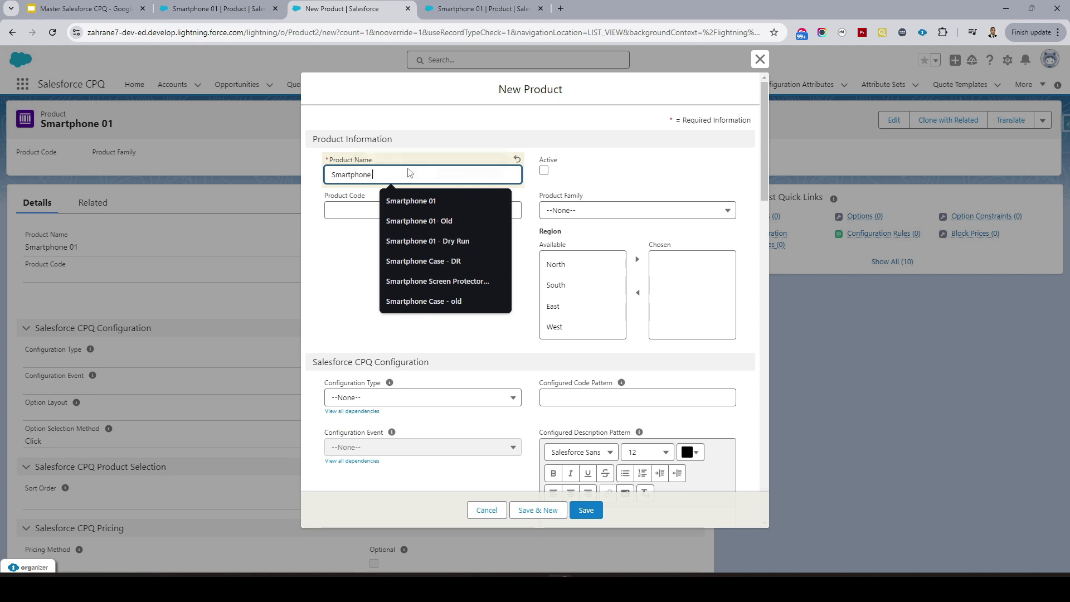
{"action": "type", "text": "Screen P"}
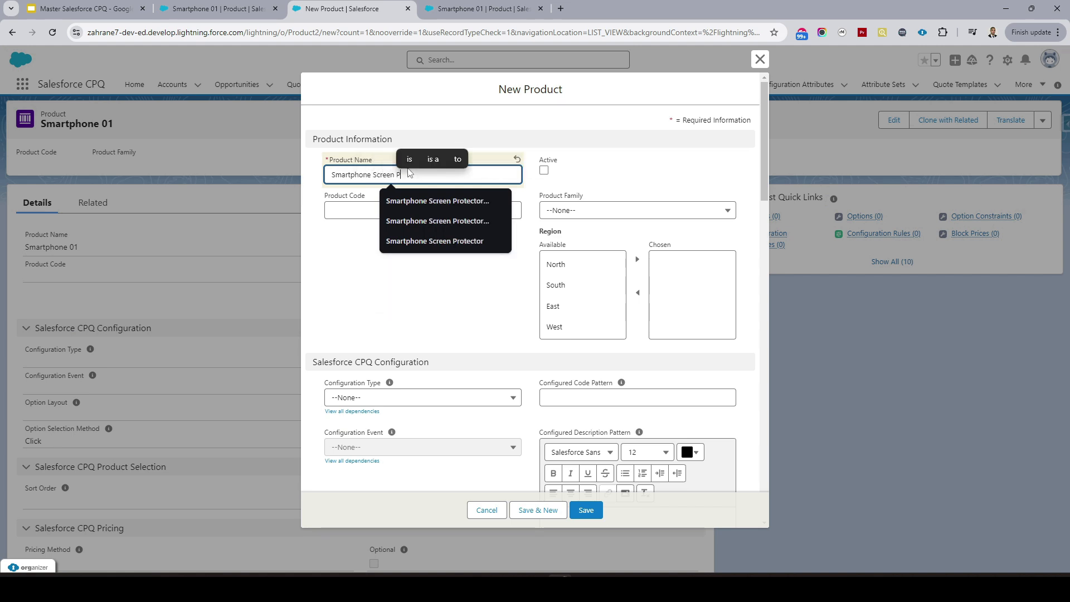
{"action": "type", "text": "Rotector"}
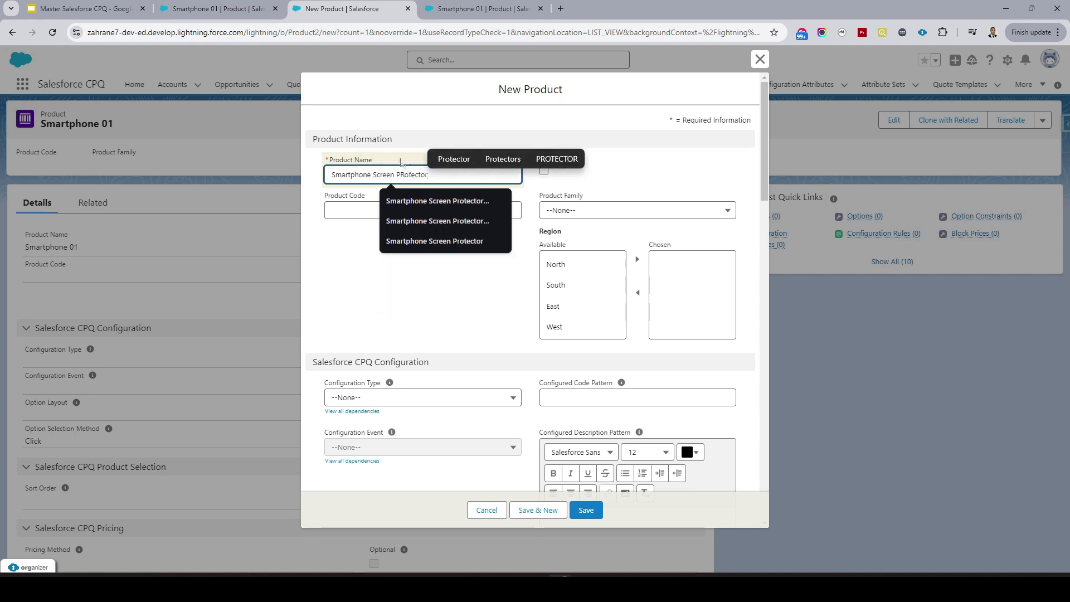
{"action": "left_click", "coordinate": [412, 240]}
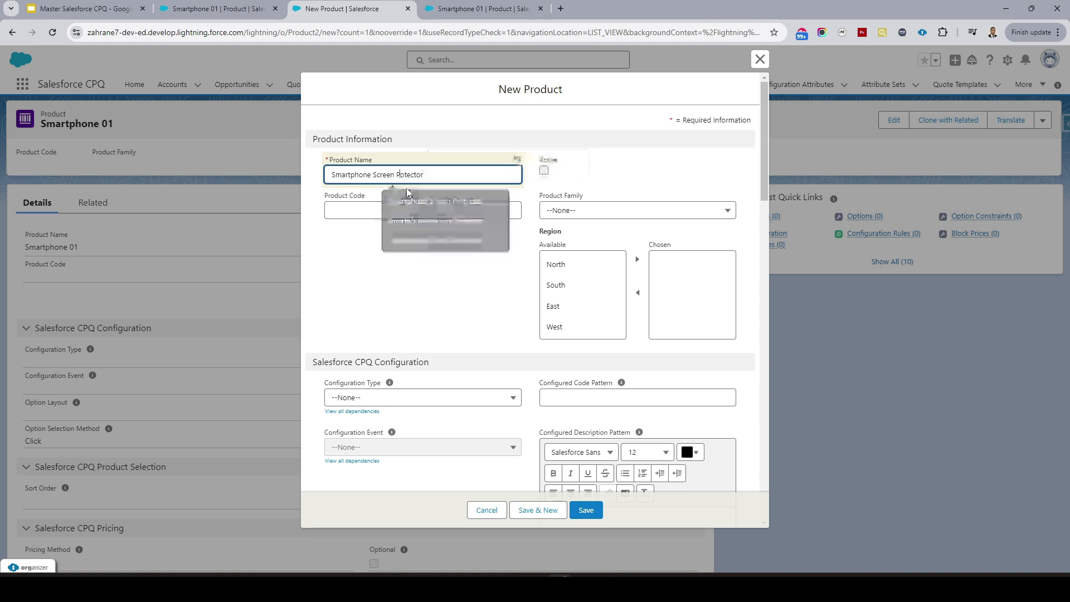
{"action": "left_click", "coordinate": [560, 178]}
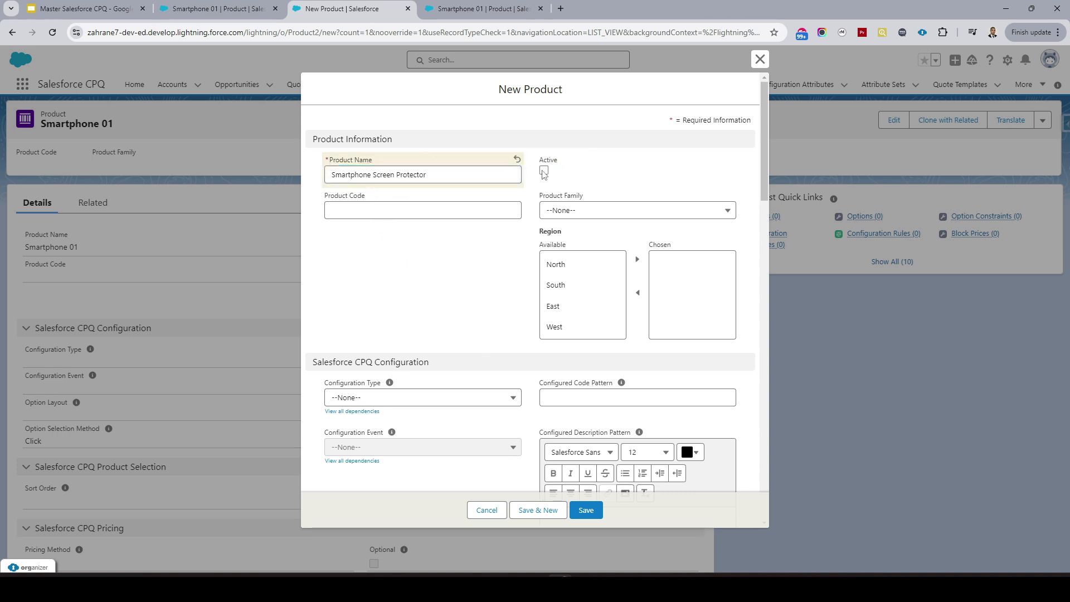
{"action": "left_click", "coordinate": [546, 172]}
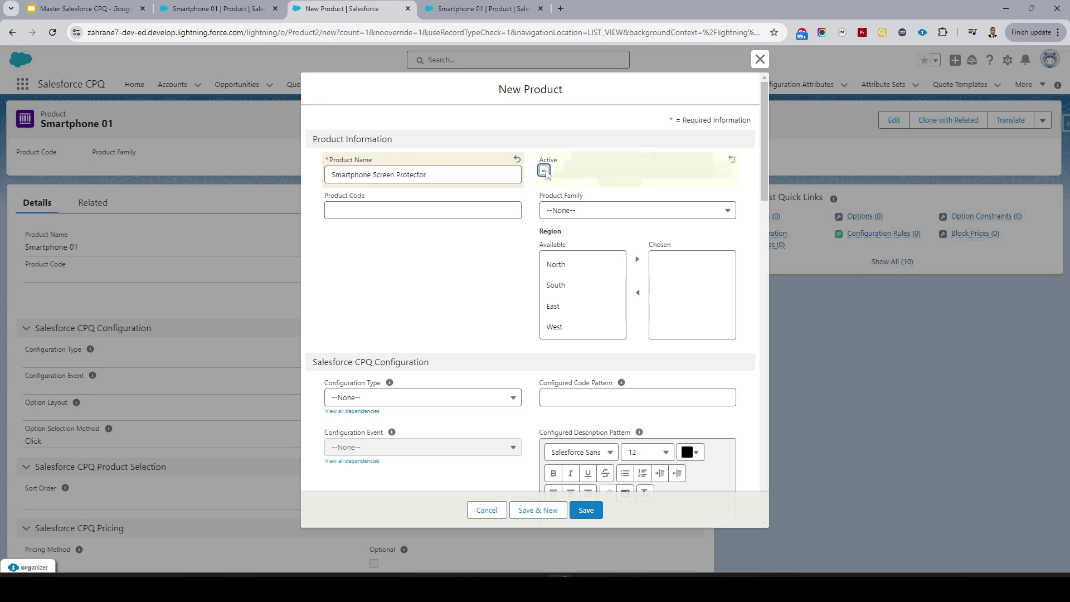
{"action": "left_click", "coordinate": [587, 510]}
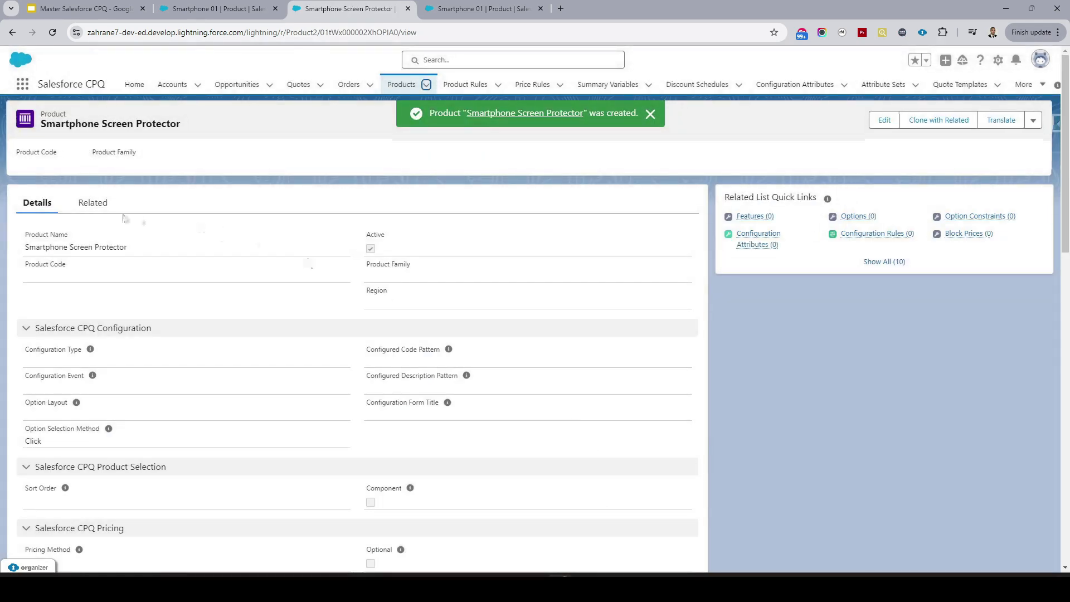
Add a Standard Price Book entry with a list price of 50 to the Smartphone Screen Protector product
{"action": "left_click", "coordinate": [93, 203]}
{"action": "scroll", "coordinate": [155, 222], "scroll_direction": "down", "scroll_amount": 2}
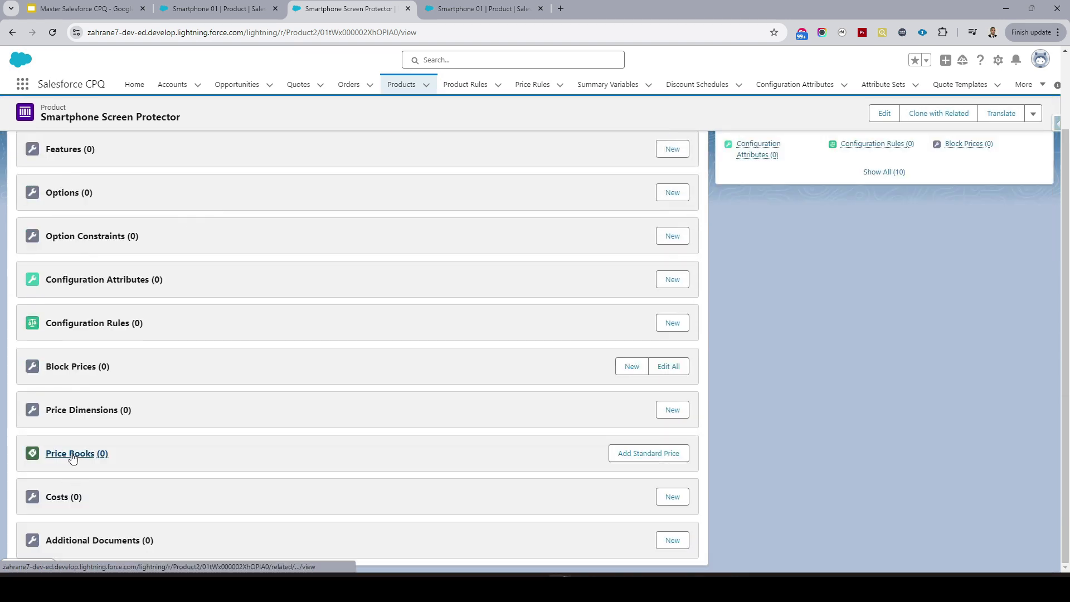
{"action": "left_click", "coordinate": [649, 453]}
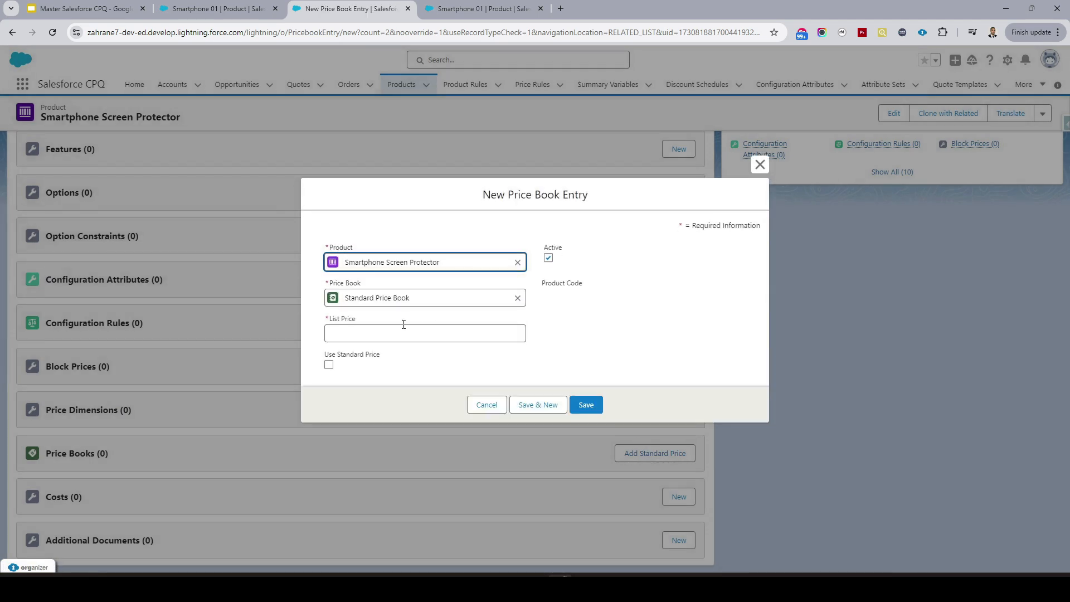
{"action": "left_click", "coordinate": [368, 335]}
{"action": "left_click", "coordinate": [406, 365]}
{"action": "left_click", "coordinate": [588, 407]}
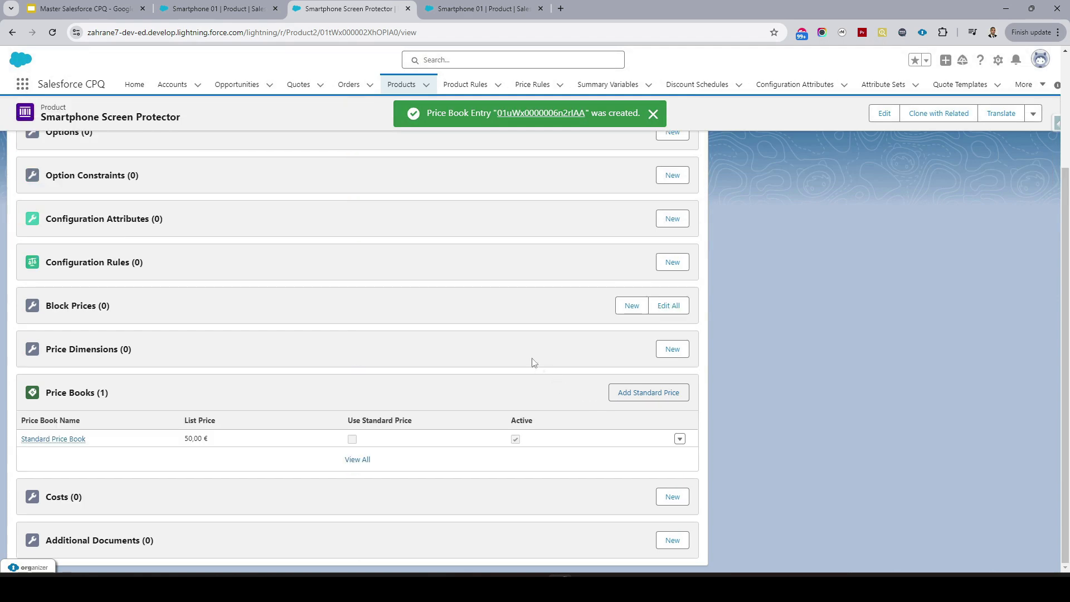
In the remaining duplicate Smartphone 01 browser tab, create and save a new active product named Smartphone Case
{"action": "left_click", "coordinate": [512, 7]}
{"action": "left_click", "coordinate": [426, 84]}
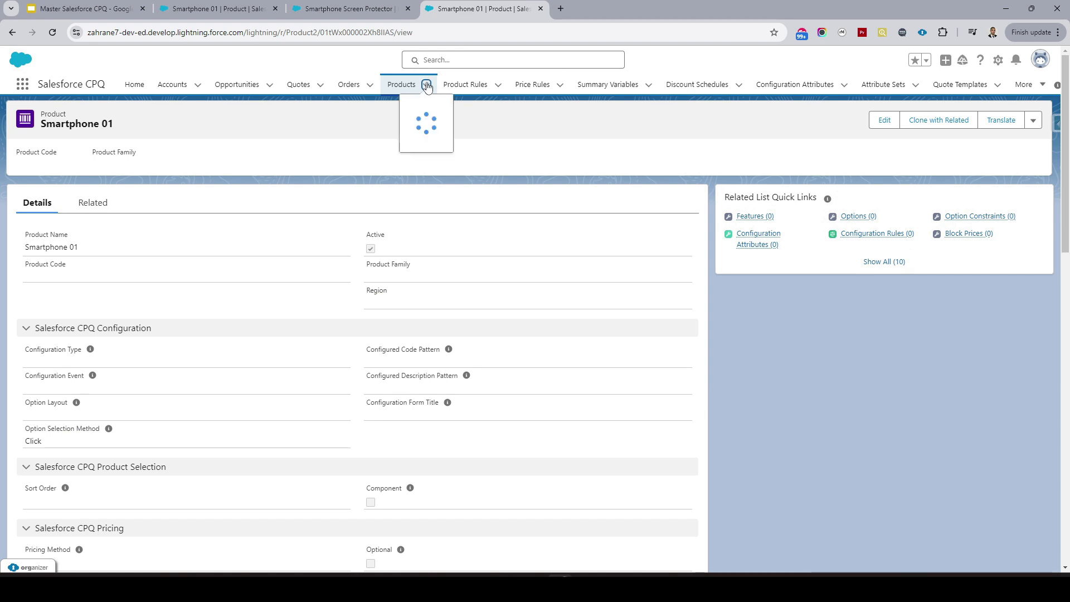
{"action": "left_click", "coordinate": [412, 111]}
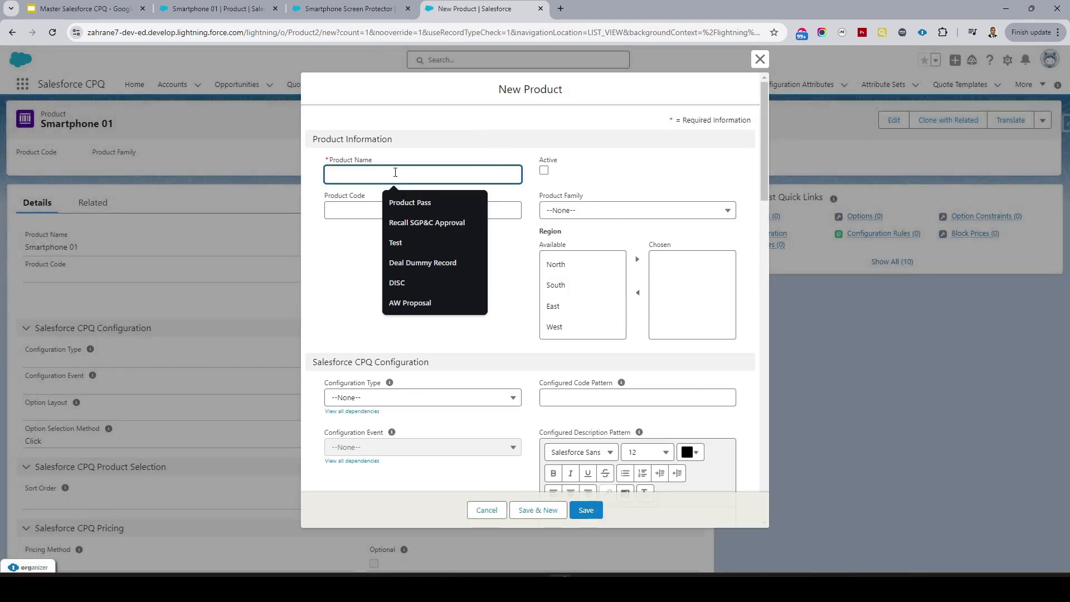
{"action": "type", "text": "Sm"}
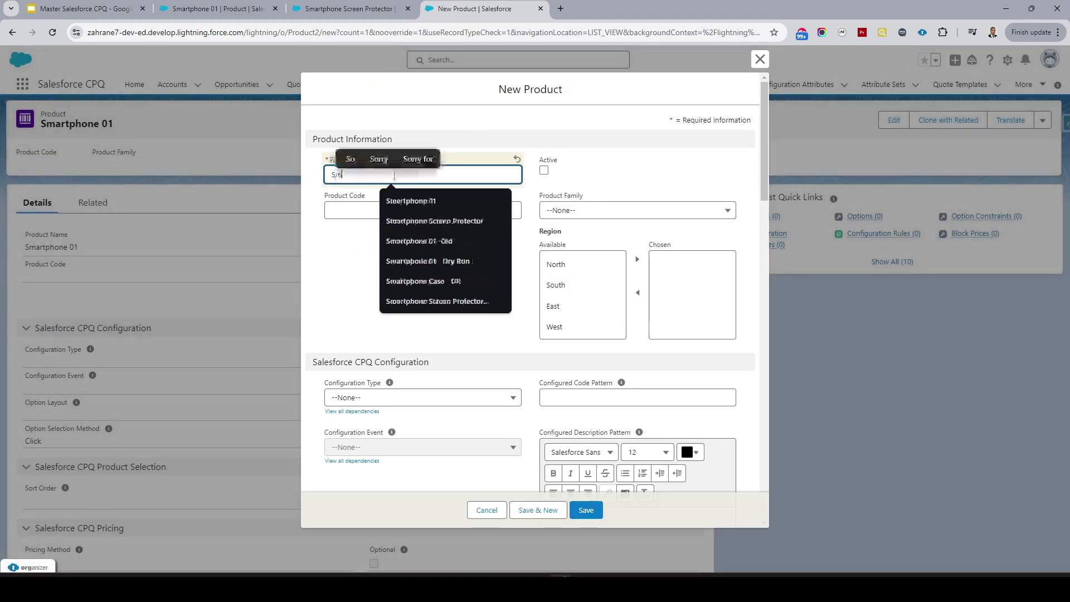
{"action": "type", "text": "artphone Case"}
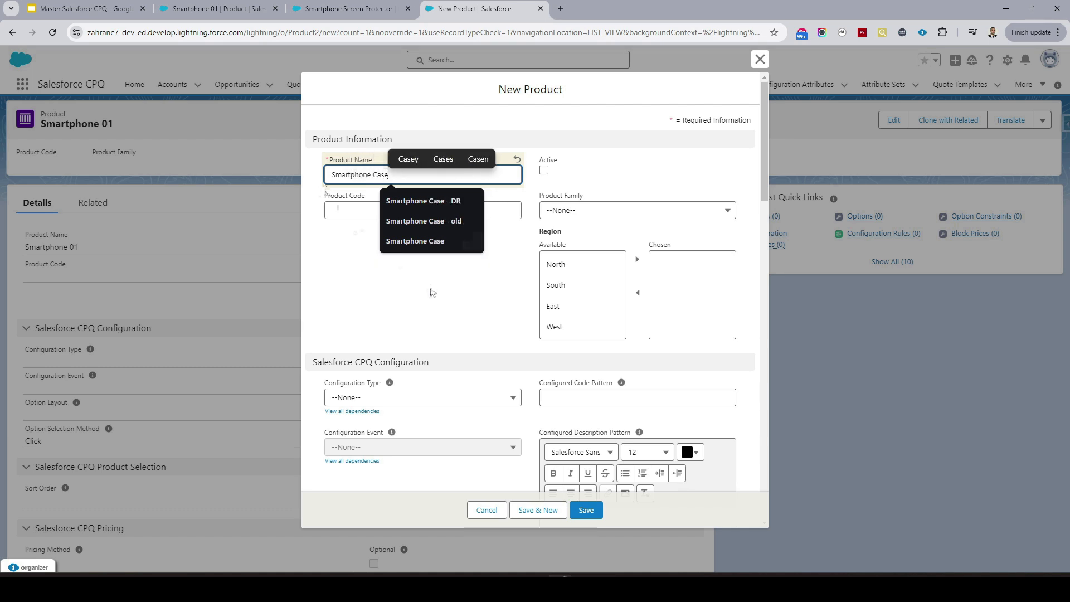
{"action": "left_click", "coordinate": [430, 292]}
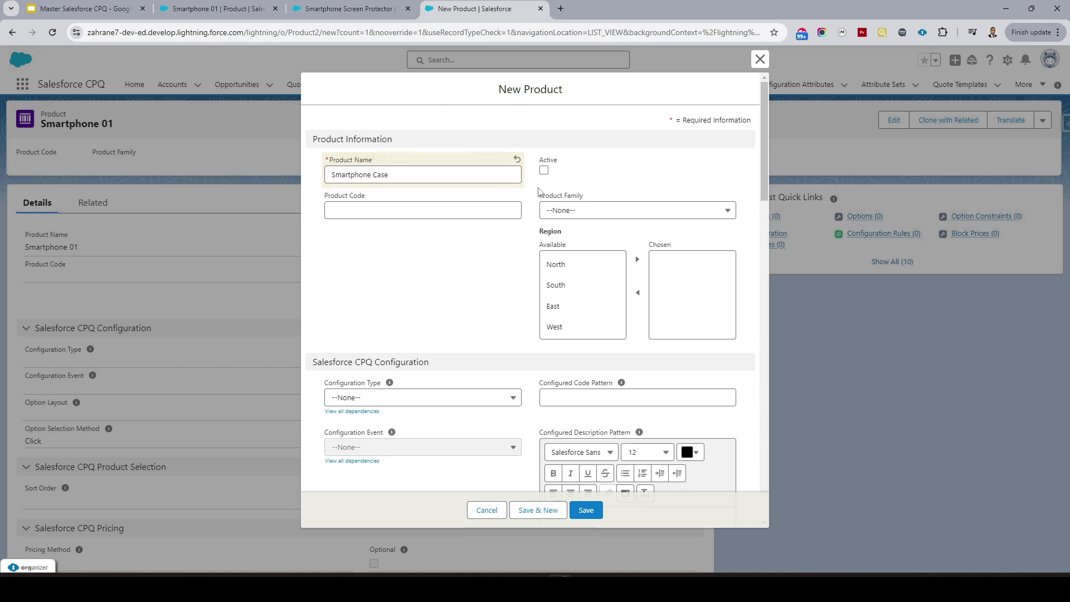
{"action": "left_click", "coordinate": [544, 170]}
{"action": "left_click", "coordinate": [601, 511]}
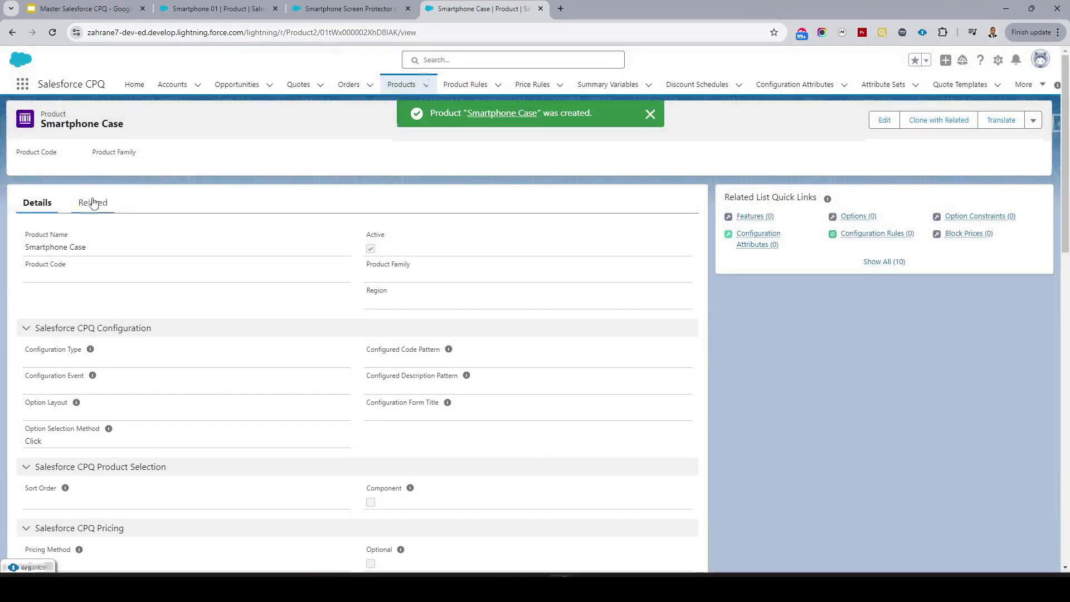
Add a Standard Price Book entry with a list price of 50 to the Smartphone Case product
{"action": "left_click", "coordinate": [93, 204]}
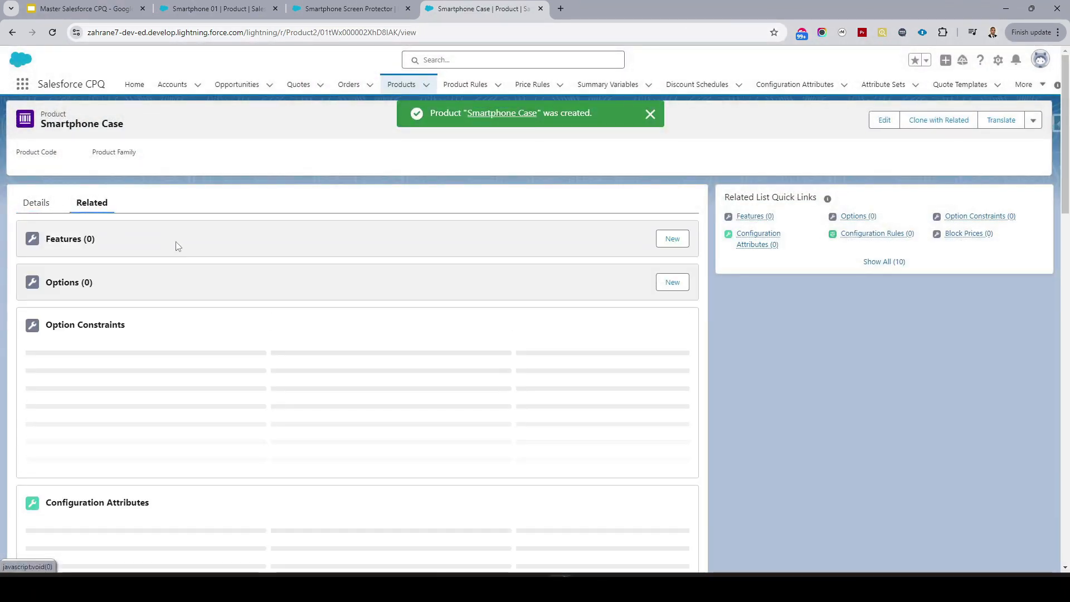
{"action": "scroll", "coordinate": [241, 301], "scroll_direction": "down", "scroll_amount": 2}
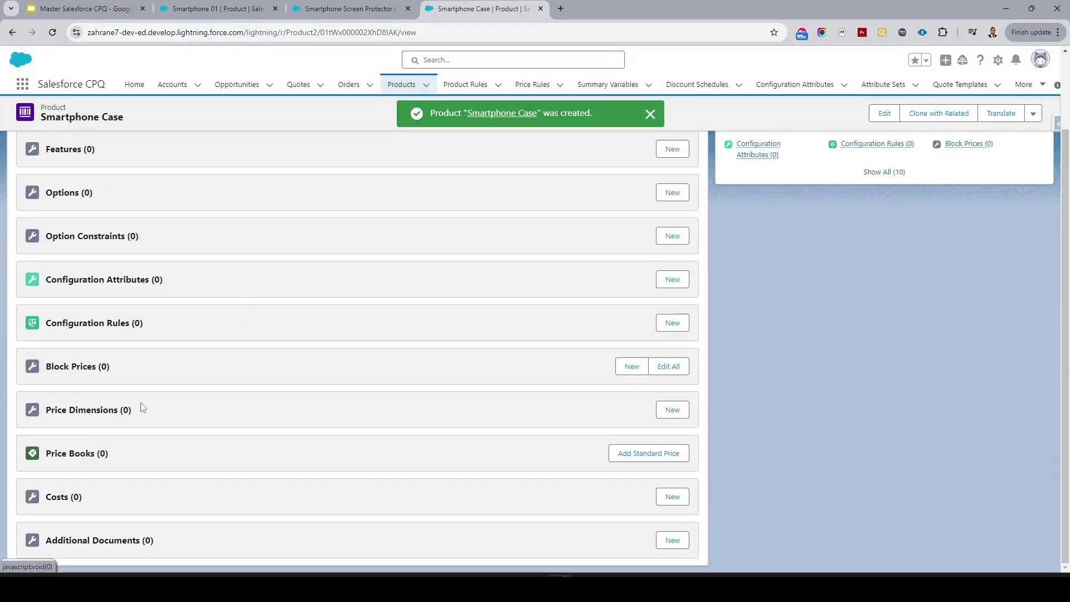
{"action": "left_click", "coordinate": [640, 460]}
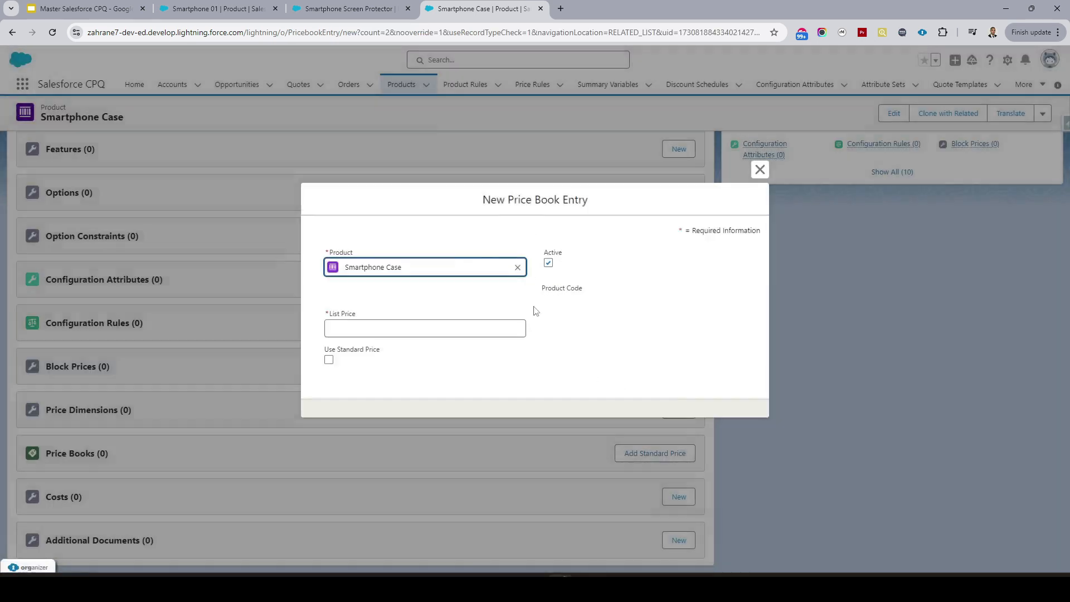
{"action": "left_click", "coordinate": [359, 333]}
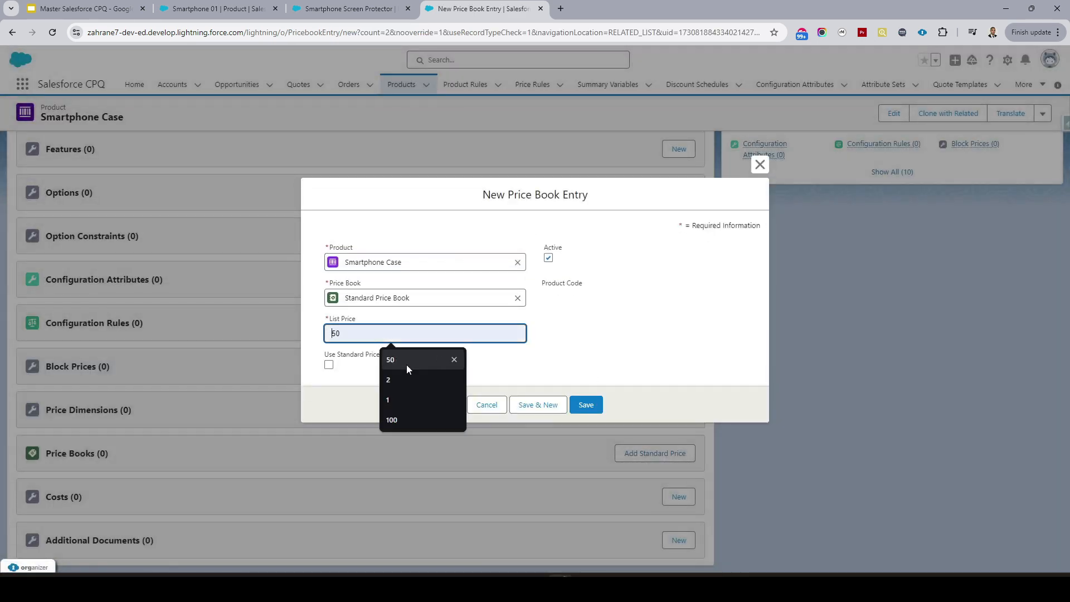
{"action": "left_click", "coordinate": [409, 360]}
{"action": "left_click", "coordinate": [594, 407]}
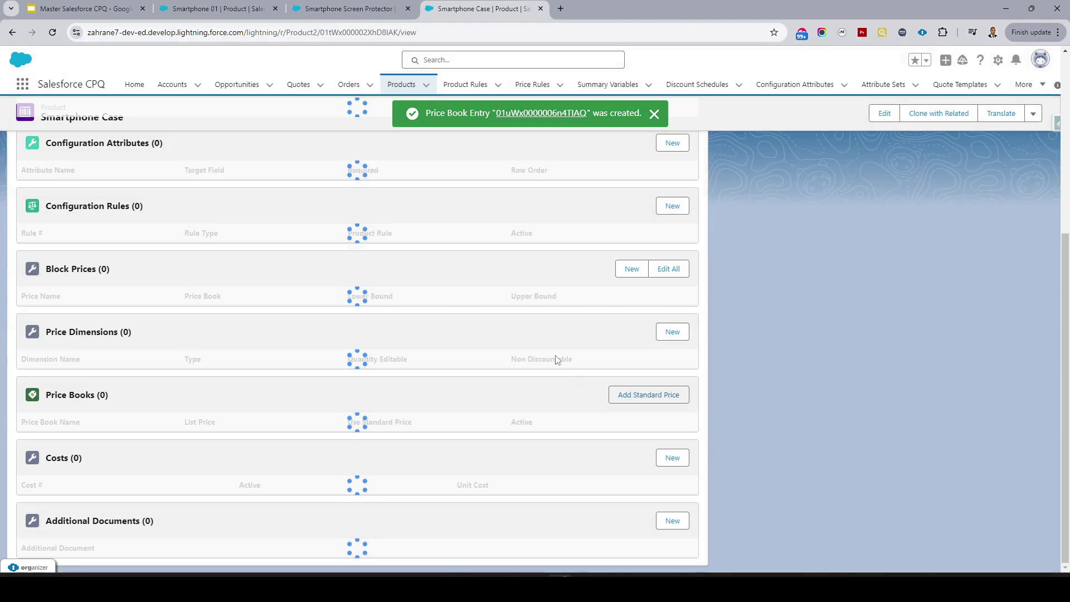
Check the bundle creation slide, and add Smartphone Case to the Smartphone 01 product as an option with number 10
{"action": "left_click", "coordinate": [78, 8]}
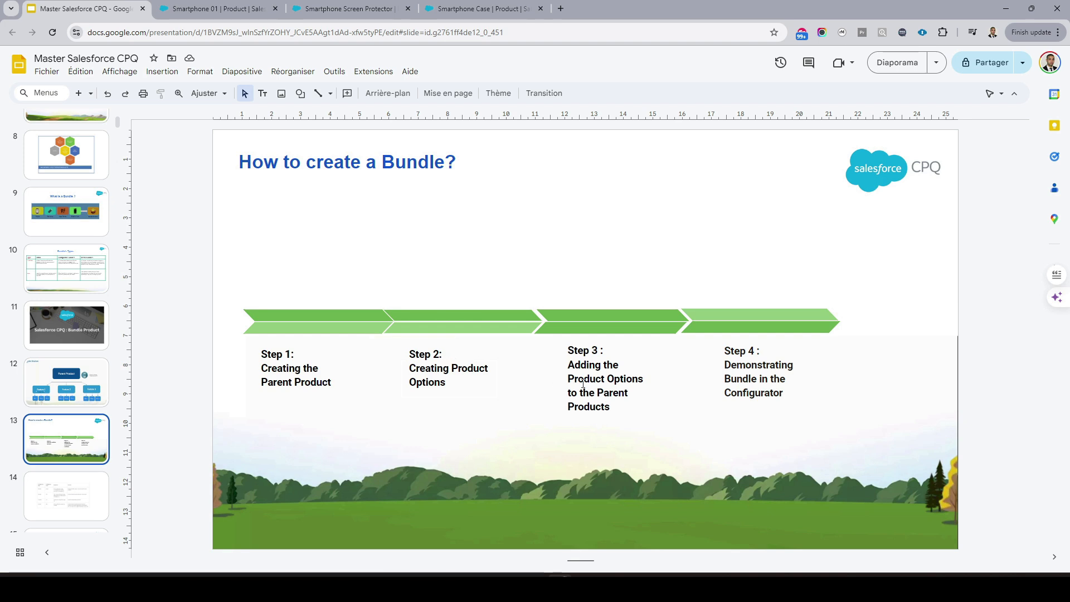
{"action": "left_click", "coordinate": [228, 15]}
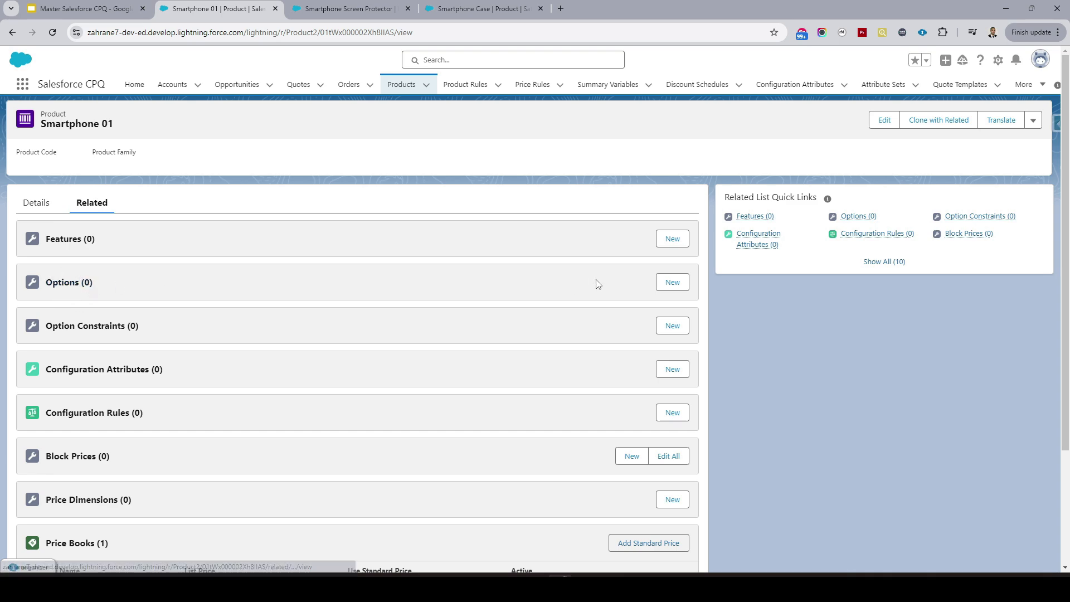
{"action": "left_click", "coordinate": [673, 283]}
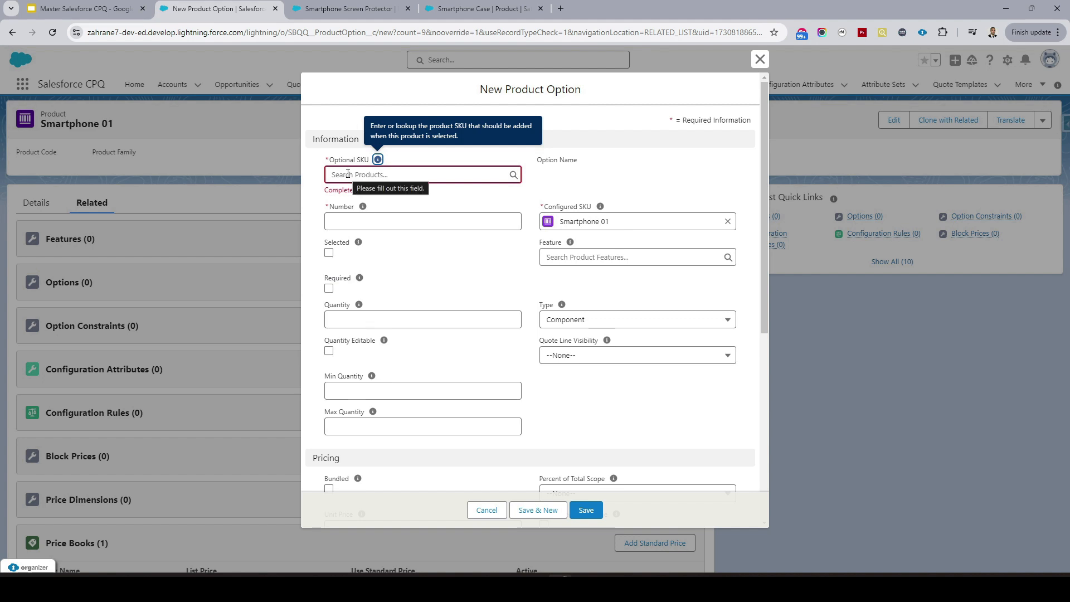
{"action": "left_click", "coordinate": [348, 173]}
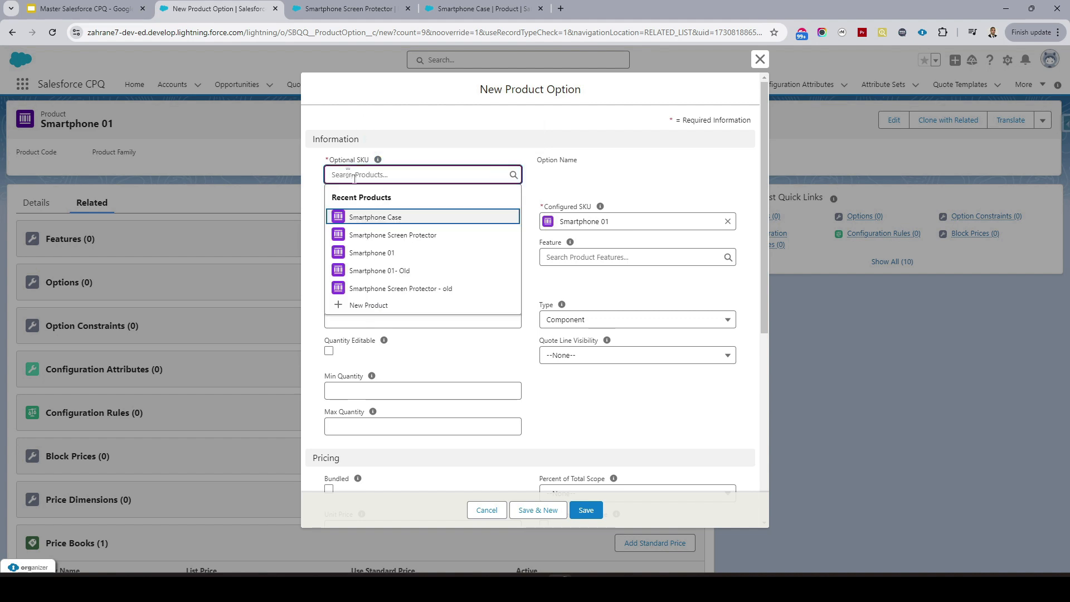
{"action": "left_click", "coordinate": [406, 217]}
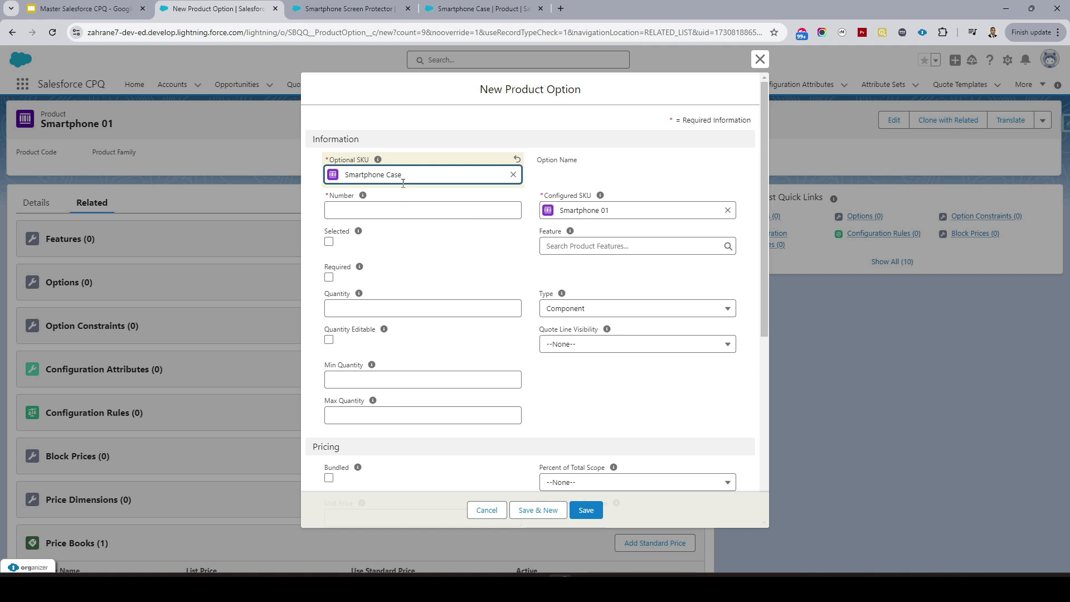
{"action": "left_click", "coordinate": [377, 214]}
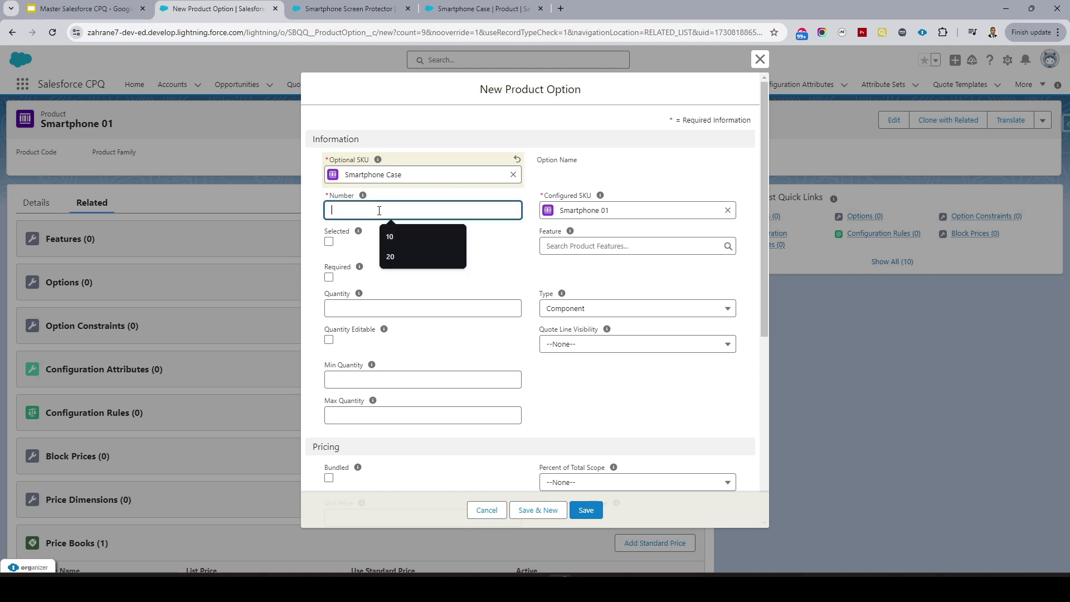
{"action": "left_click", "coordinate": [403, 236]}
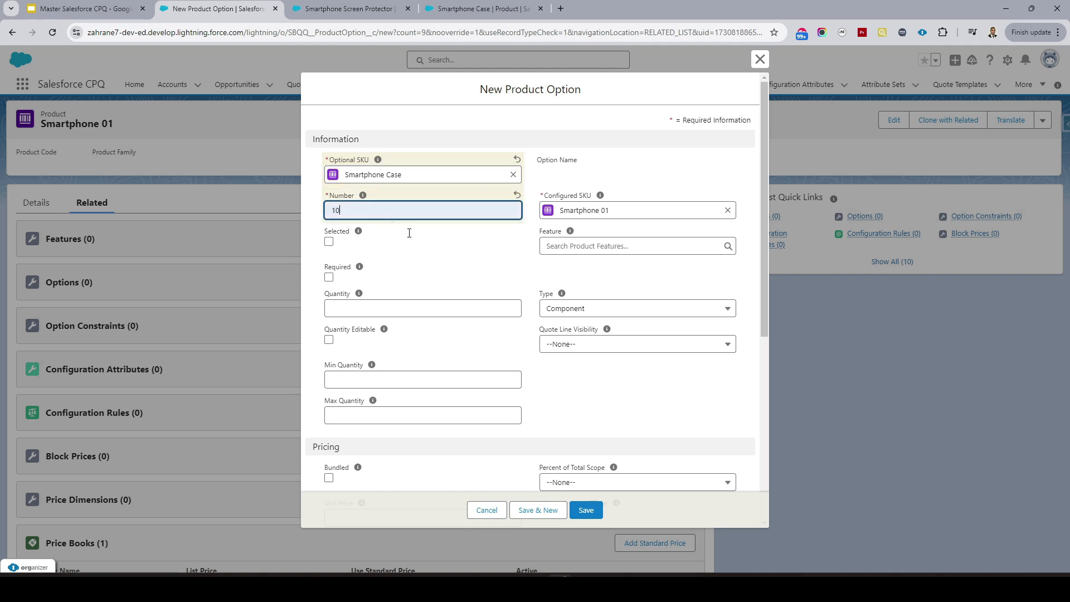
{"action": "left_click", "coordinate": [590, 510]}
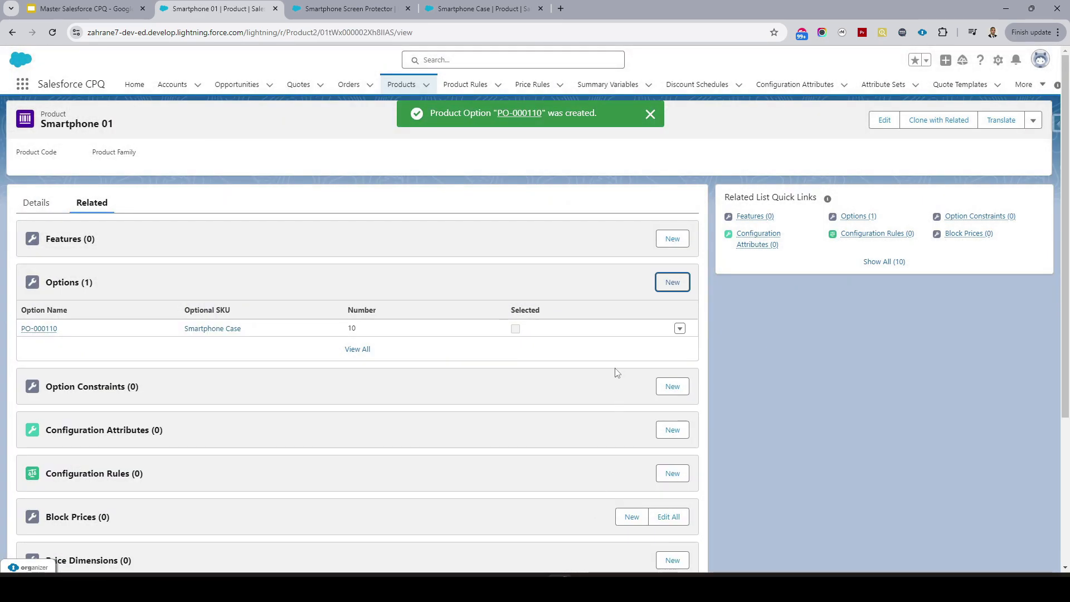
Add Smartphone Screen Protector to the Smartphone 01 product as an option with number 20
{"action": "left_click", "coordinate": [671, 283]}
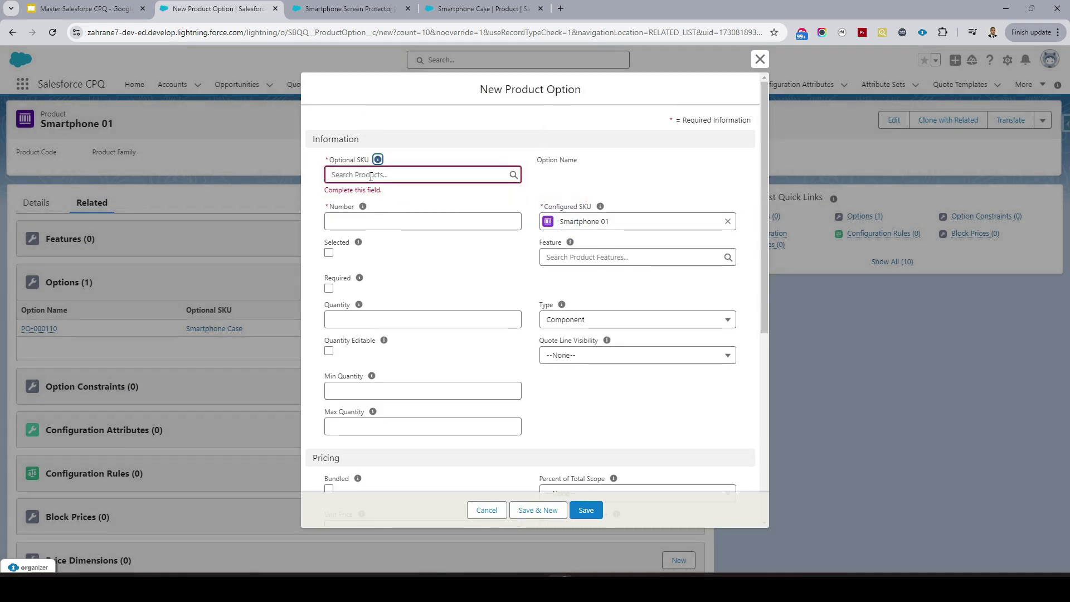
{"action": "left_click", "coordinate": [373, 176]}
{"action": "left_click", "coordinate": [430, 236]}
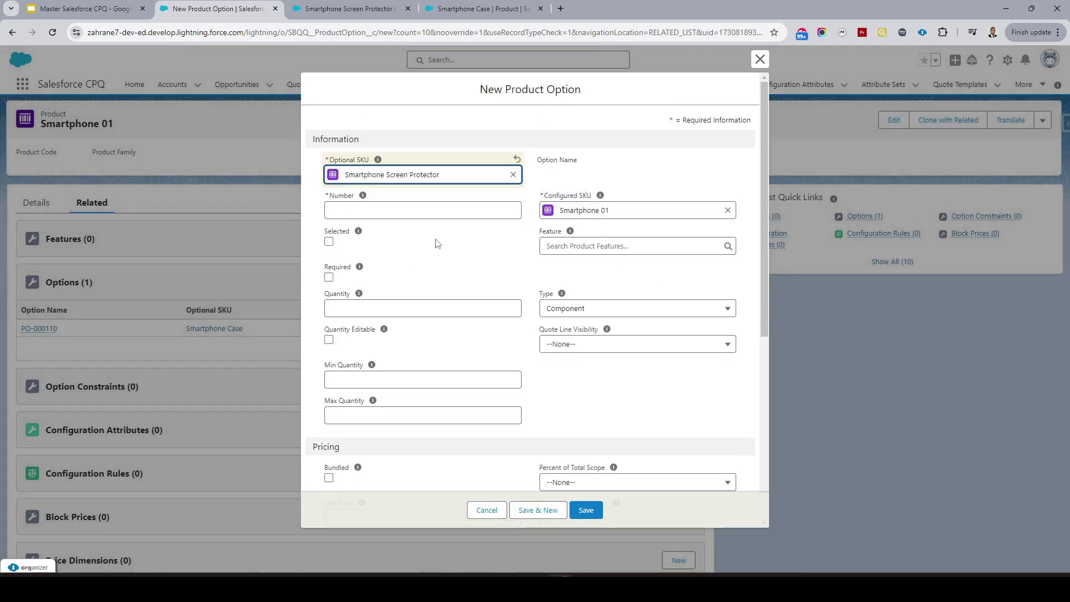
{"action": "left_click", "coordinate": [362, 208]}
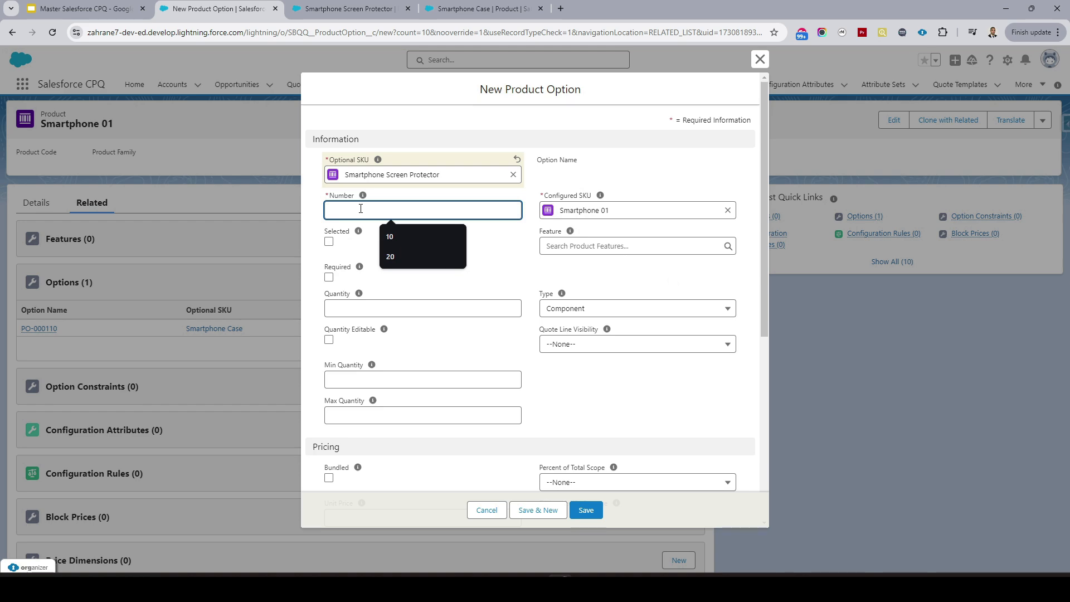
{"action": "left_click", "coordinate": [391, 256]}
{"action": "left_click", "coordinate": [586, 508]}
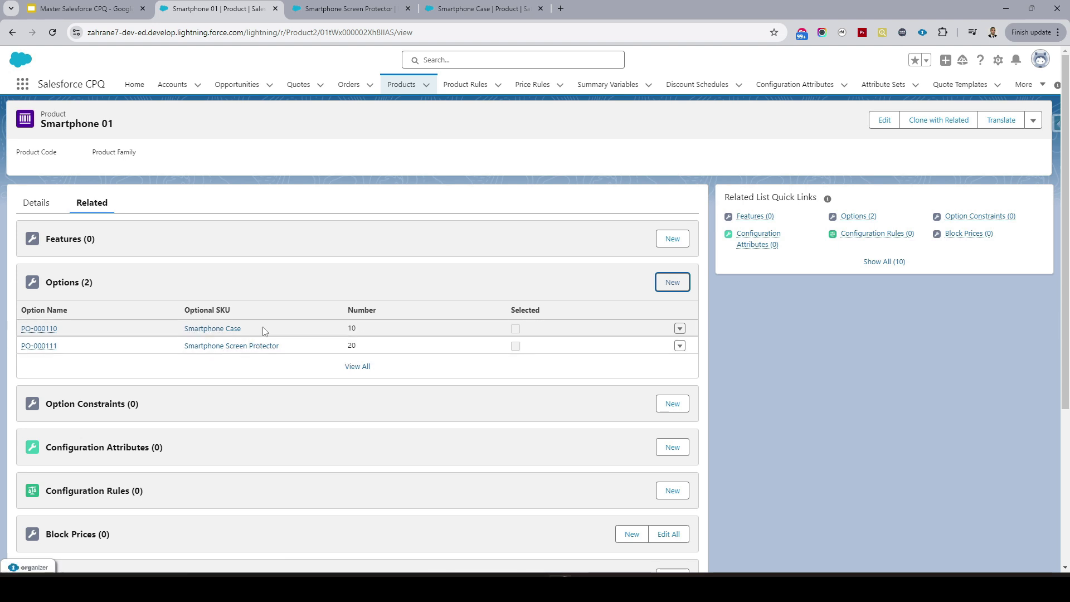
Open the quote for the Printer for Back Office opportunity and start editing its lines
{"action": "left_click", "coordinate": [300, 85]}
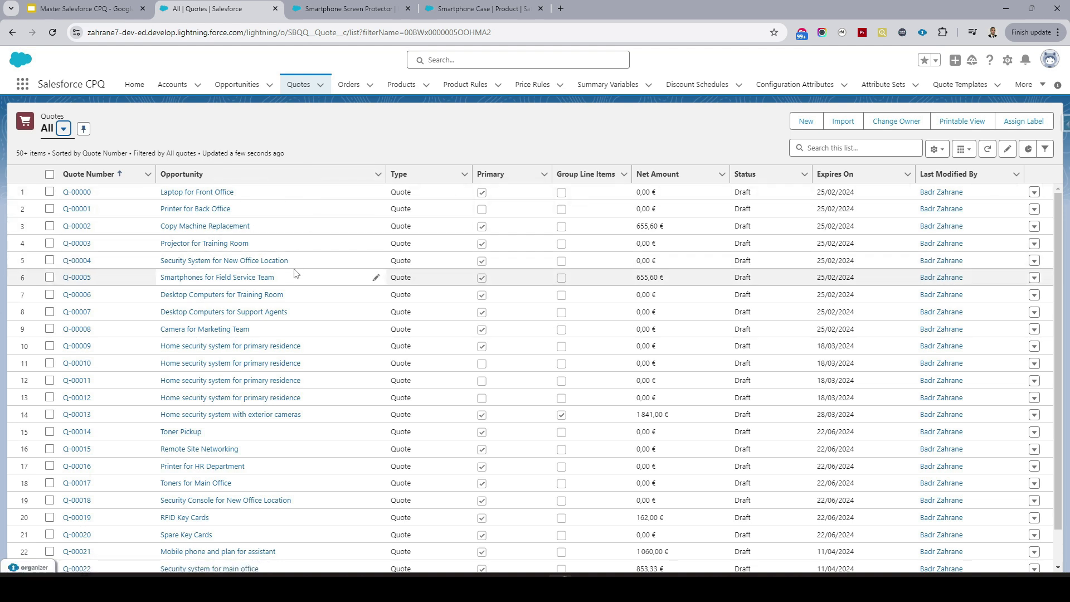
{"action": "left_click", "coordinate": [81, 213]}
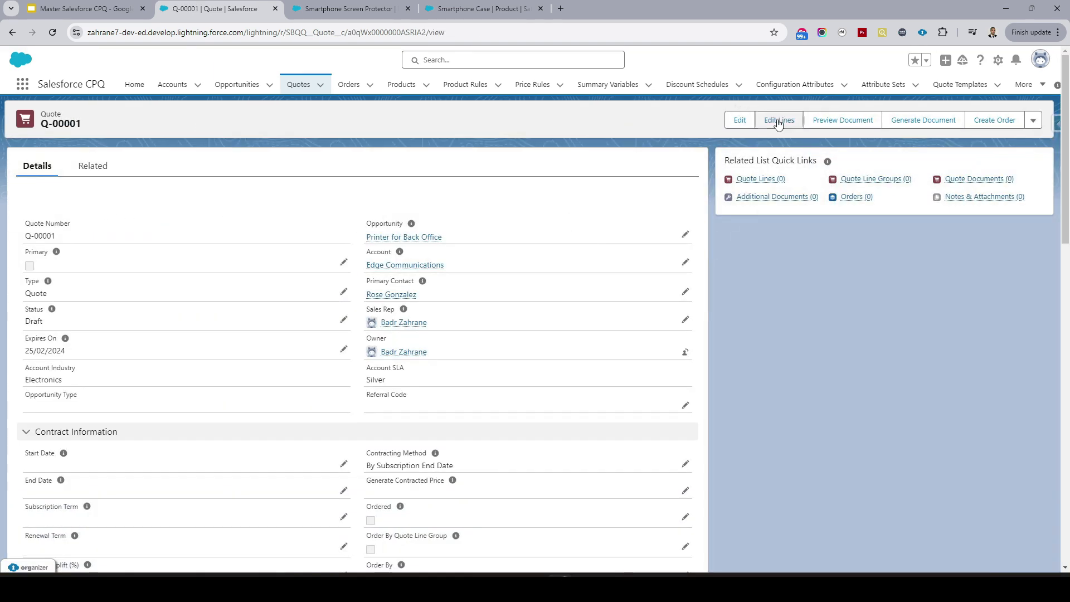
{"action": "left_click", "coordinate": [778, 122]}
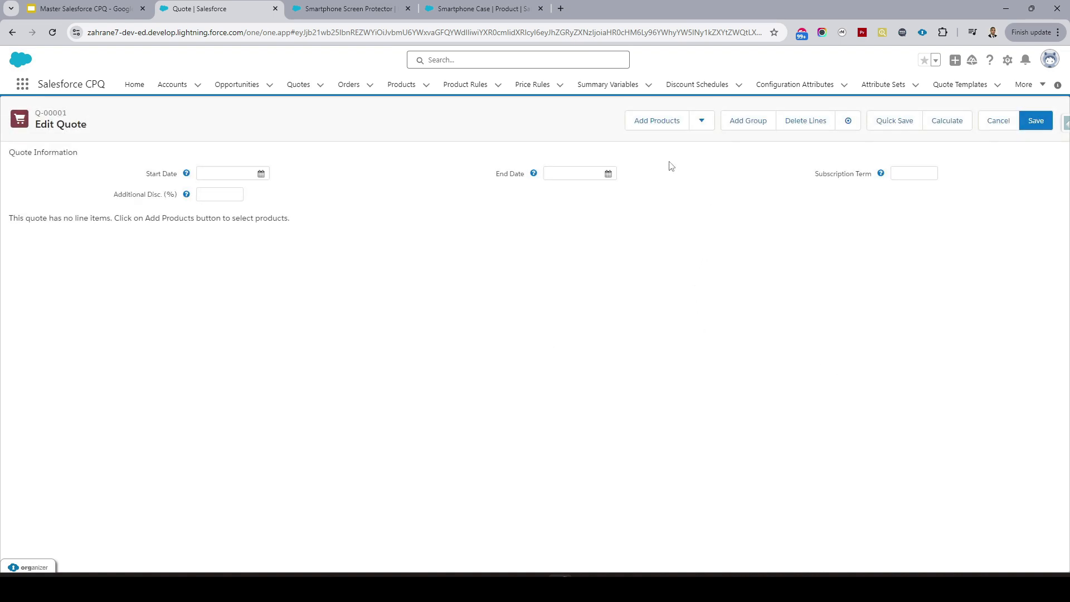
Search the product selection for "smartphone 01" and add the Smartphone 01 product to the quote
{"action": "left_click", "coordinate": [665, 124]}
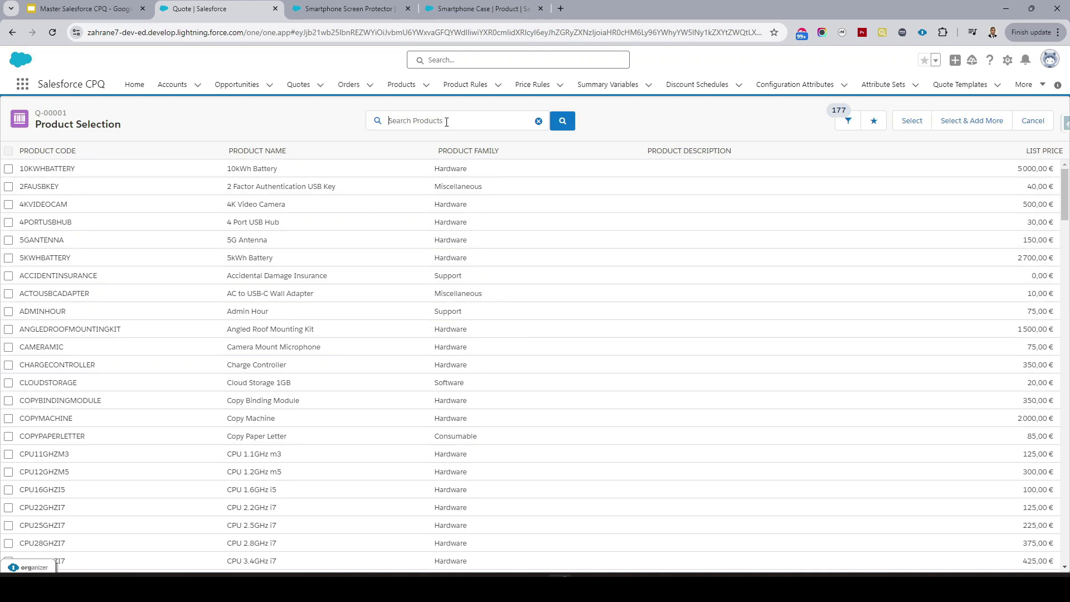
{"action": "type", "text": "smartpp"}
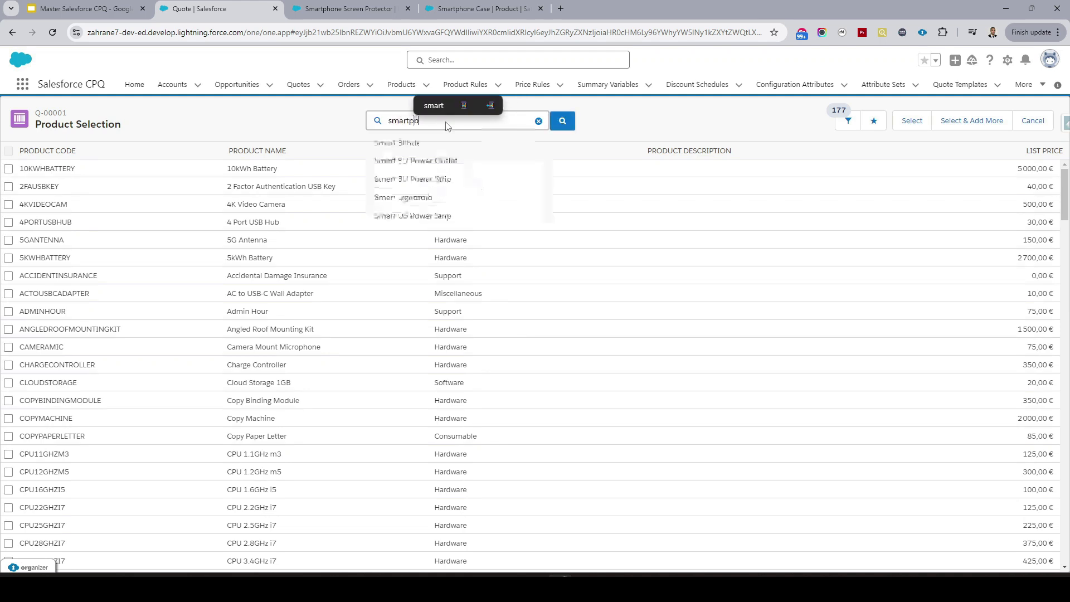
{"action": "key", "text": "BackSpace"}
{"action": "type", "text": "hone"}
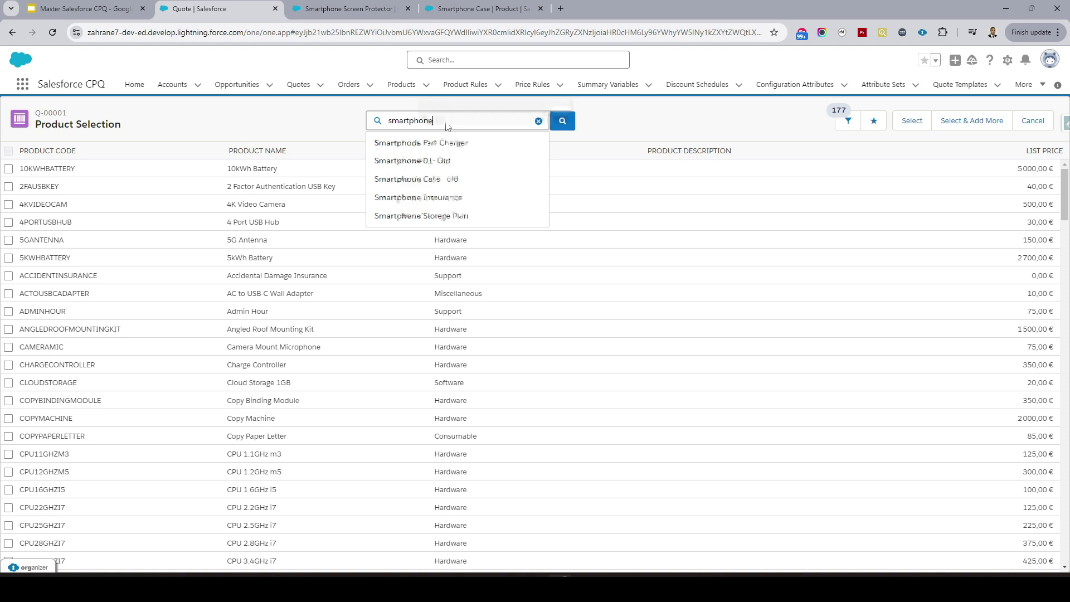
{"action": "type", "text": " 01"}
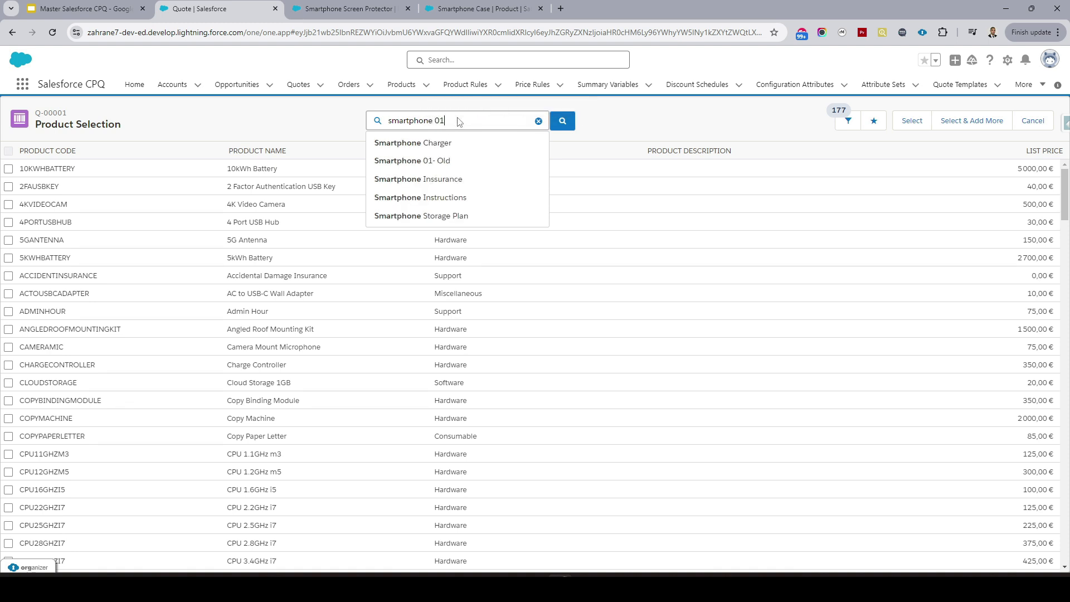
{"action": "key", "text": "Return"}
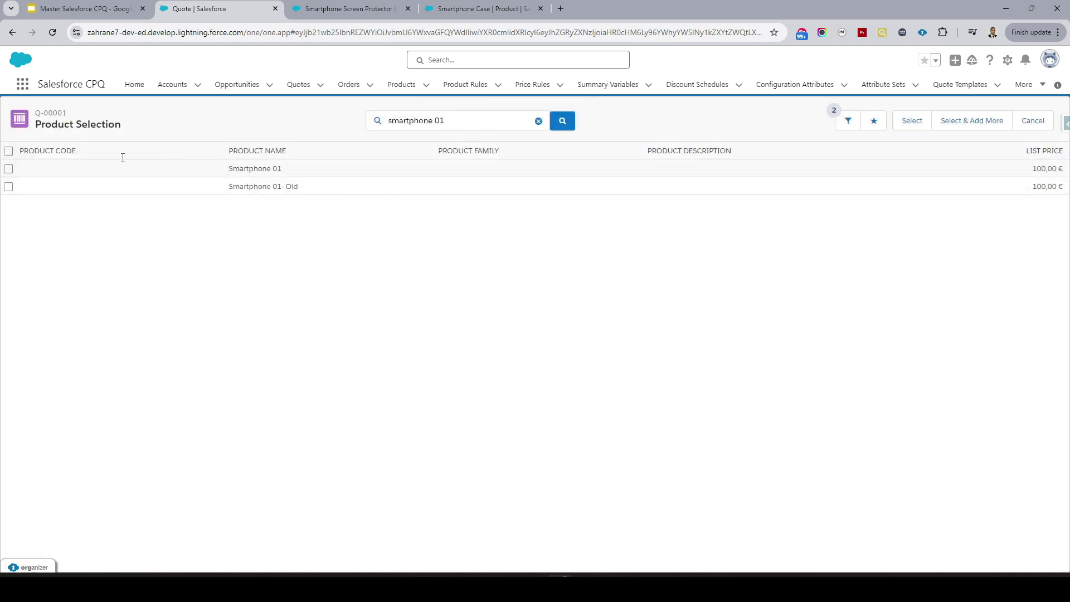
{"action": "left_click", "coordinate": [9, 168]}
{"action": "left_click", "coordinate": [913, 120]}
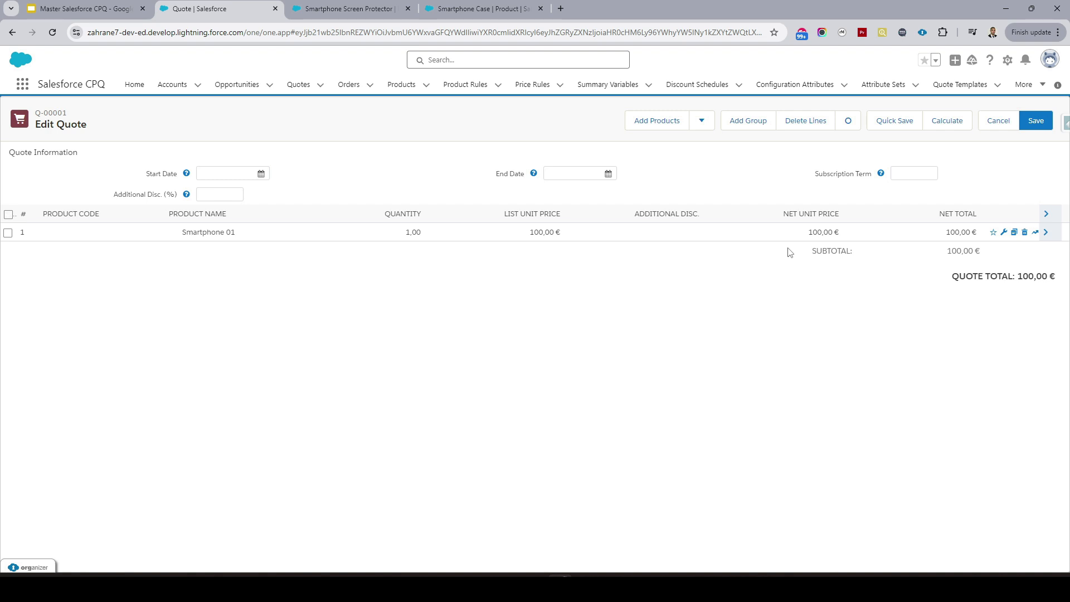
Configure the Smartphone 01 line and include the Smartphone Case option with a quantity of 2
{"action": "left_click", "coordinate": [1005, 233]}
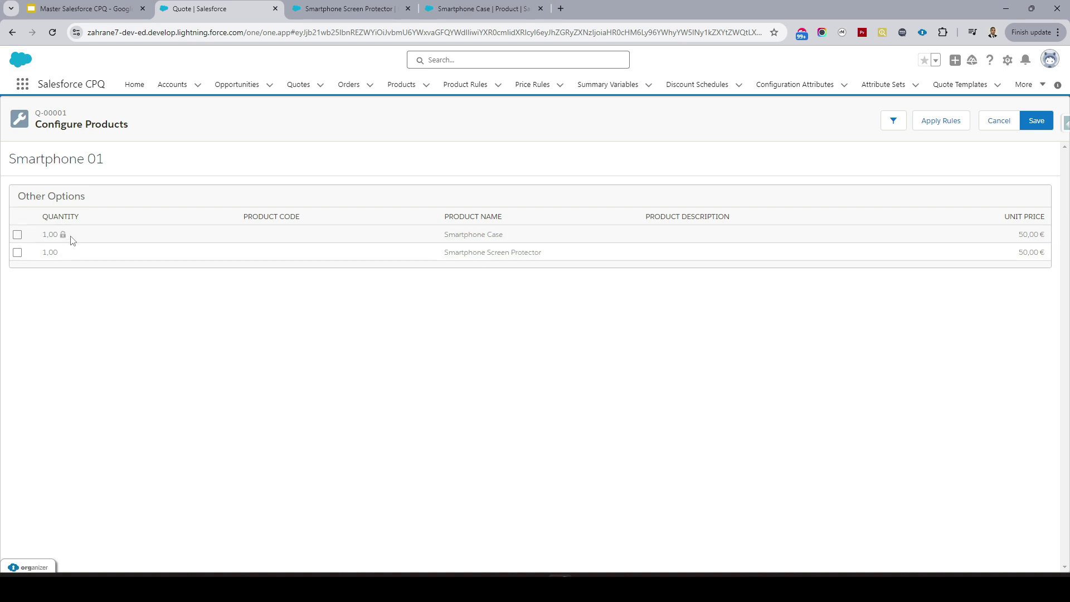
{"action": "left_click", "coordinate": [18, 234]}
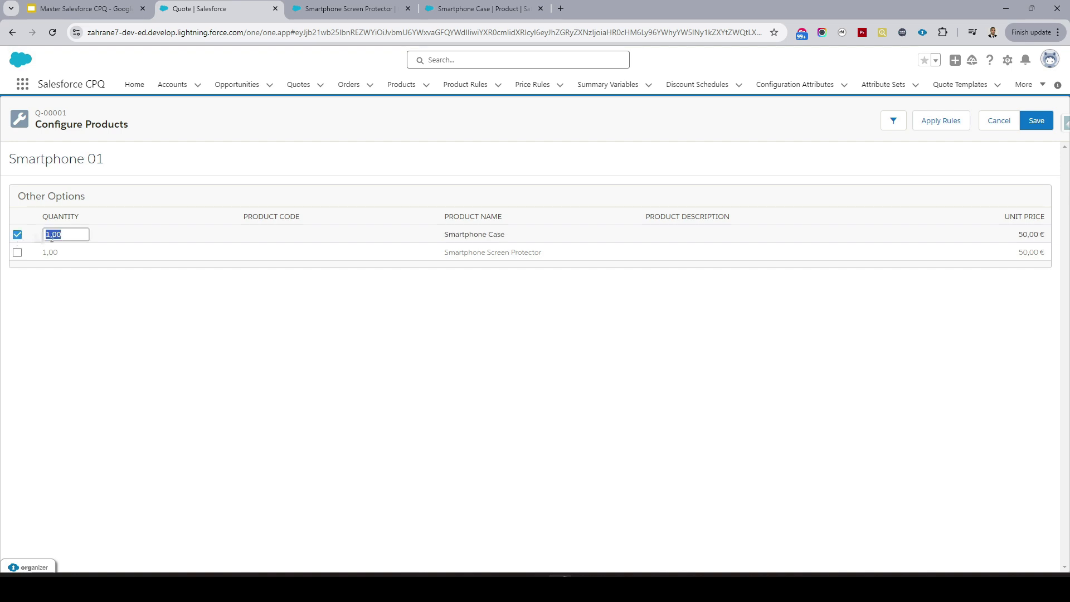
{"action": "left_click", "coordinate": [50, 234]}
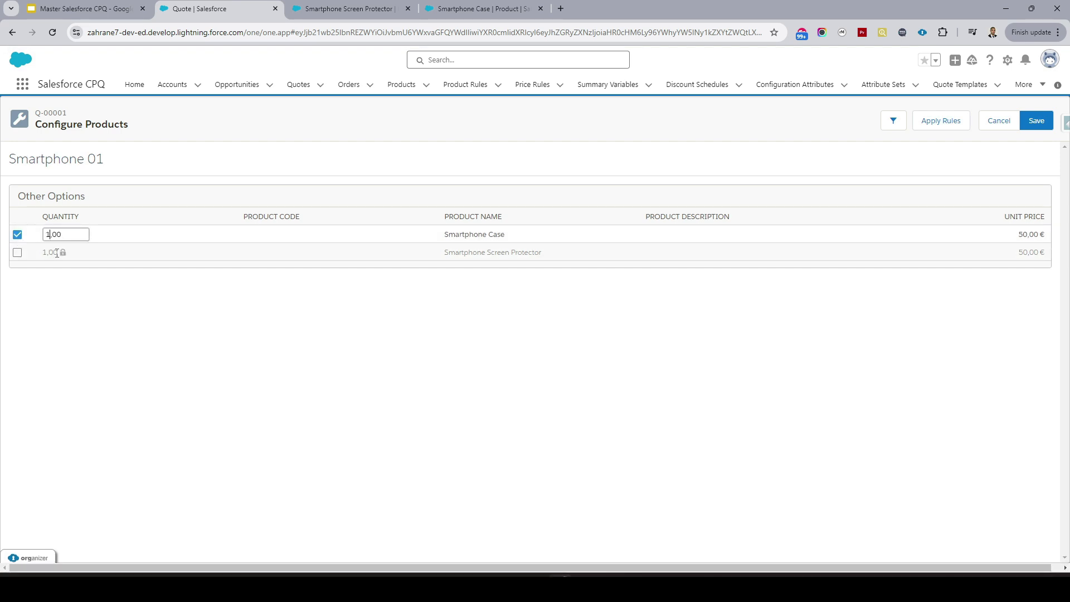
{"action": "key", "text": "BackSpace"}
{"action": "type", "text": "2"}
{"action": "left_click", "coordinate": [90, 307]}
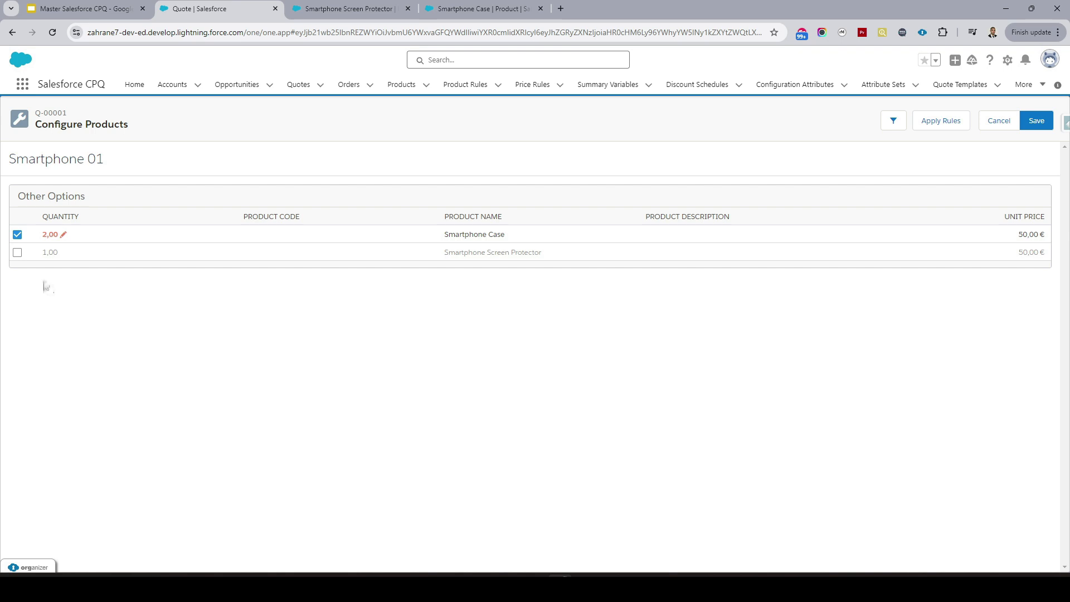
Include the Smartphone Screen Protector option with a quantity of 2, and save both the configuration and the quote
{"action": "left_click", "coordinate": [17, 254]}
{"action": "left_click", "coordinate": [49, 252]}
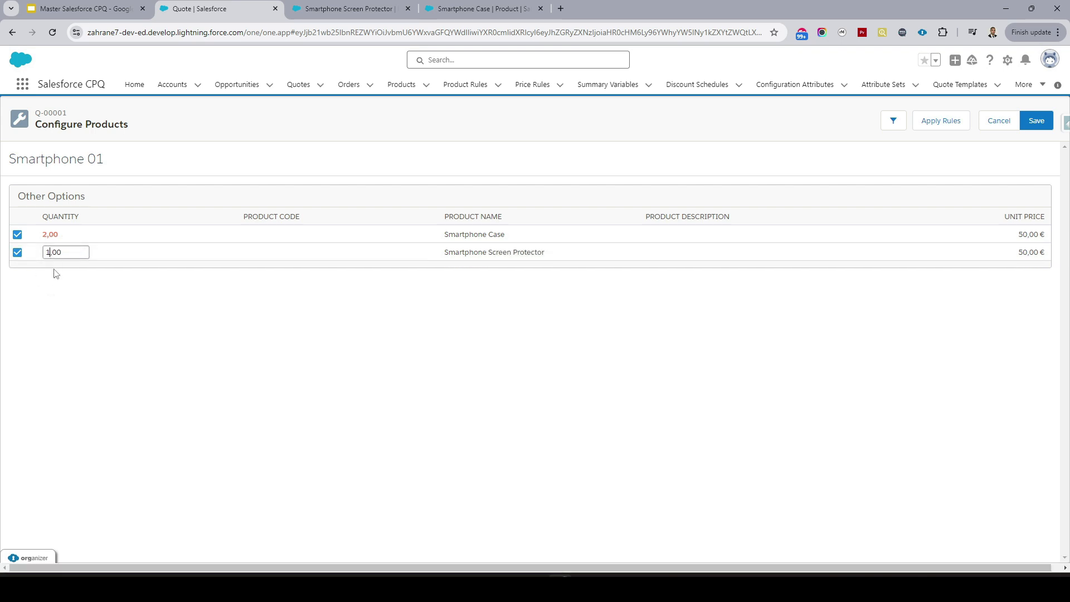
{"action": "key", "text": "BackSpace"}
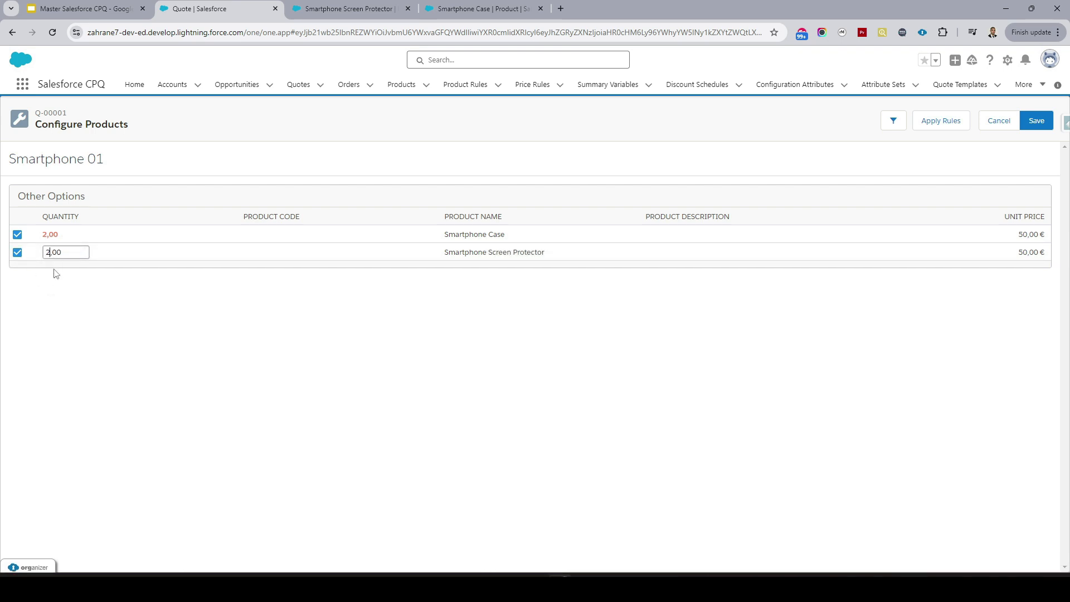
{"action": "left_click", "coordinate": [494, 310]}
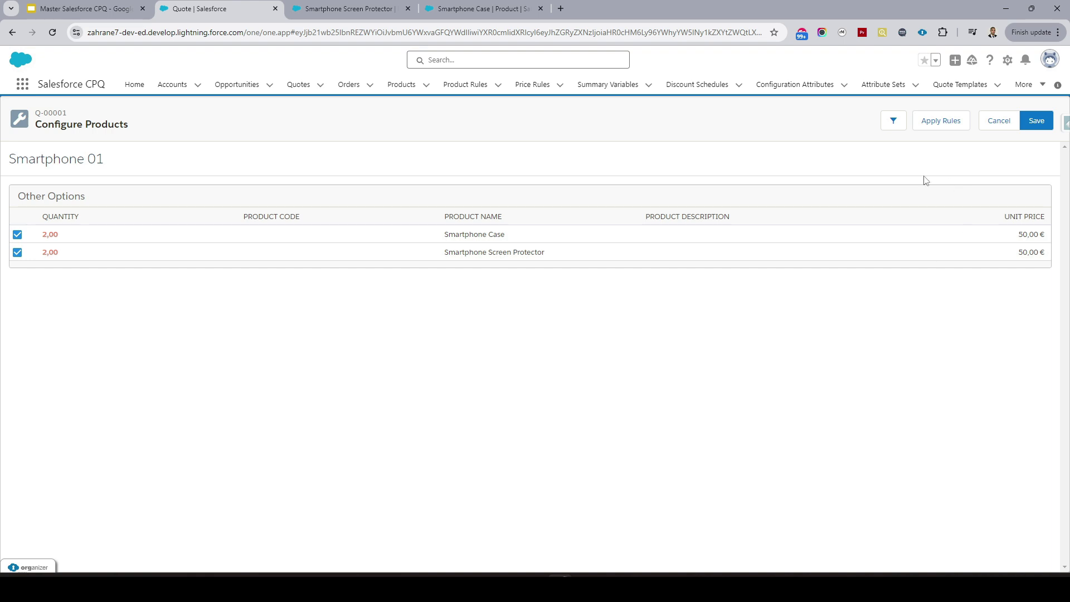
{"action": "left_click", "coordinate": [1036, 120]}
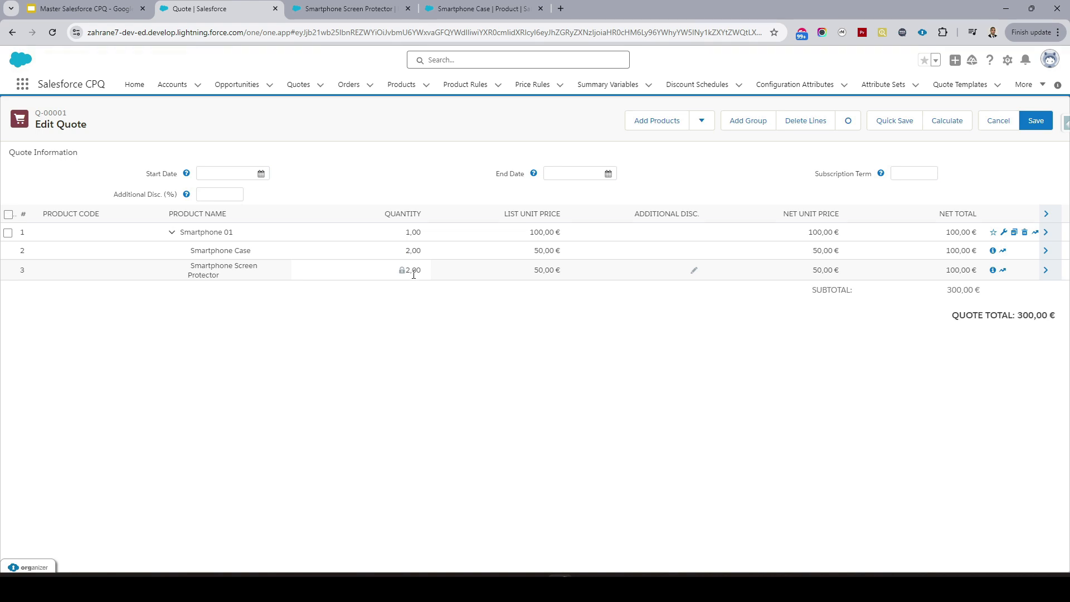
{"action": "left_click", "coordinate": [1047, 127]}
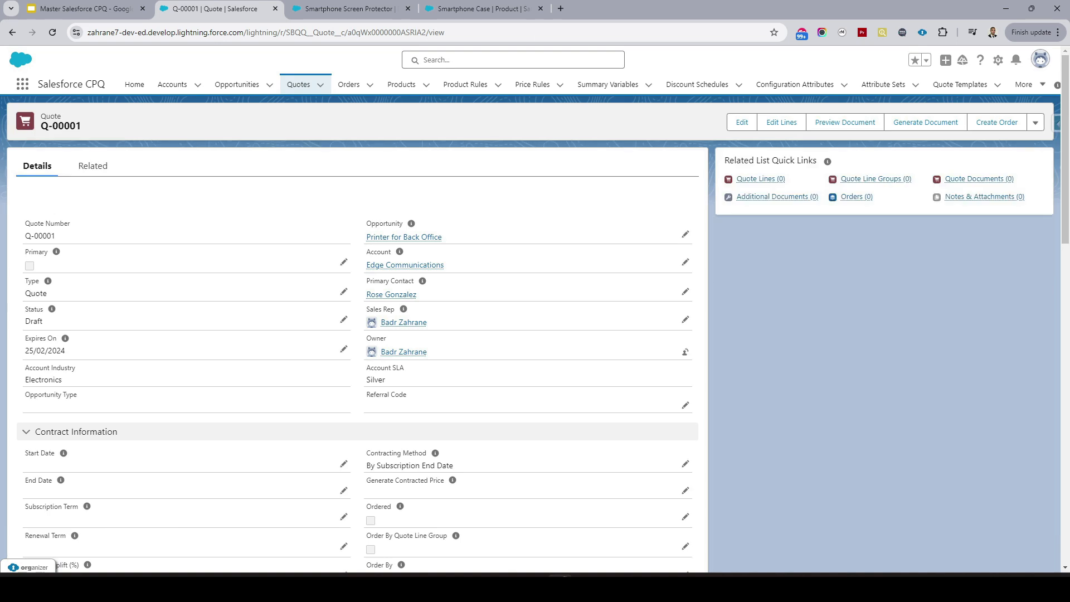